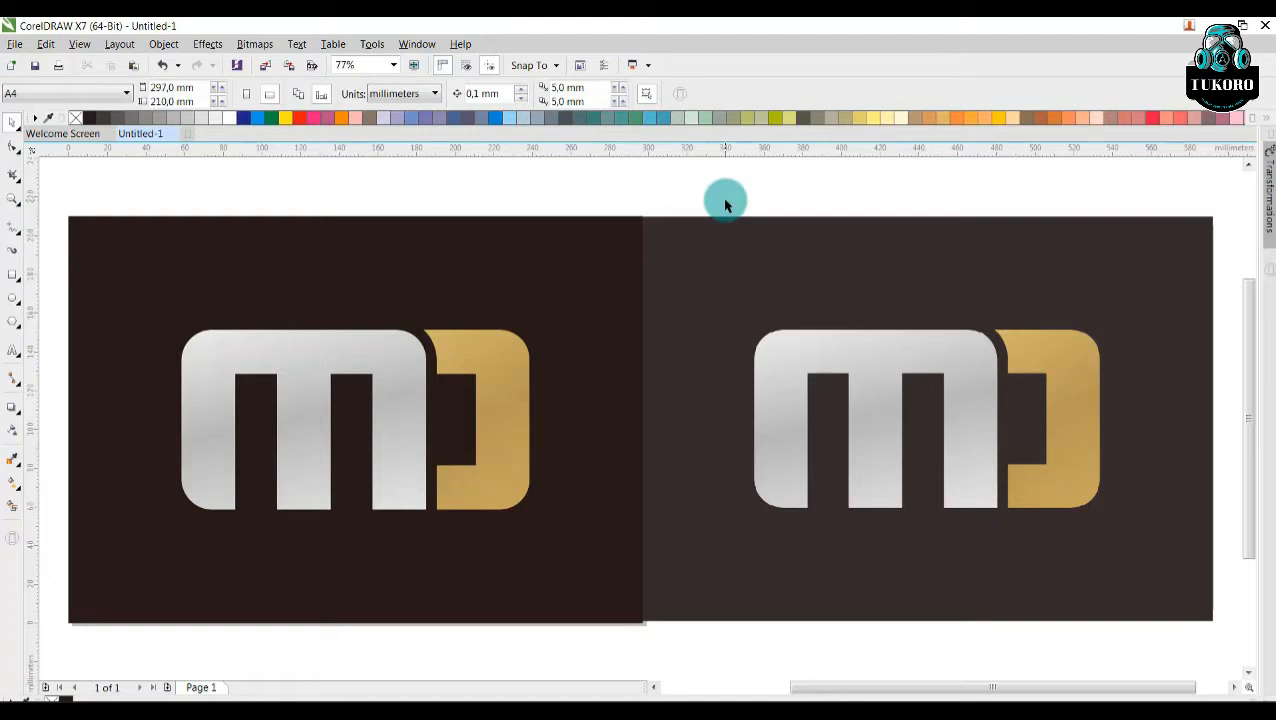
Step: Move the bitmap version of the logo sideways, leaving a small gap between it and the vector version
left_click(717, 323)
left_click_drag(702, 337, 716, 340)
key("Escape")
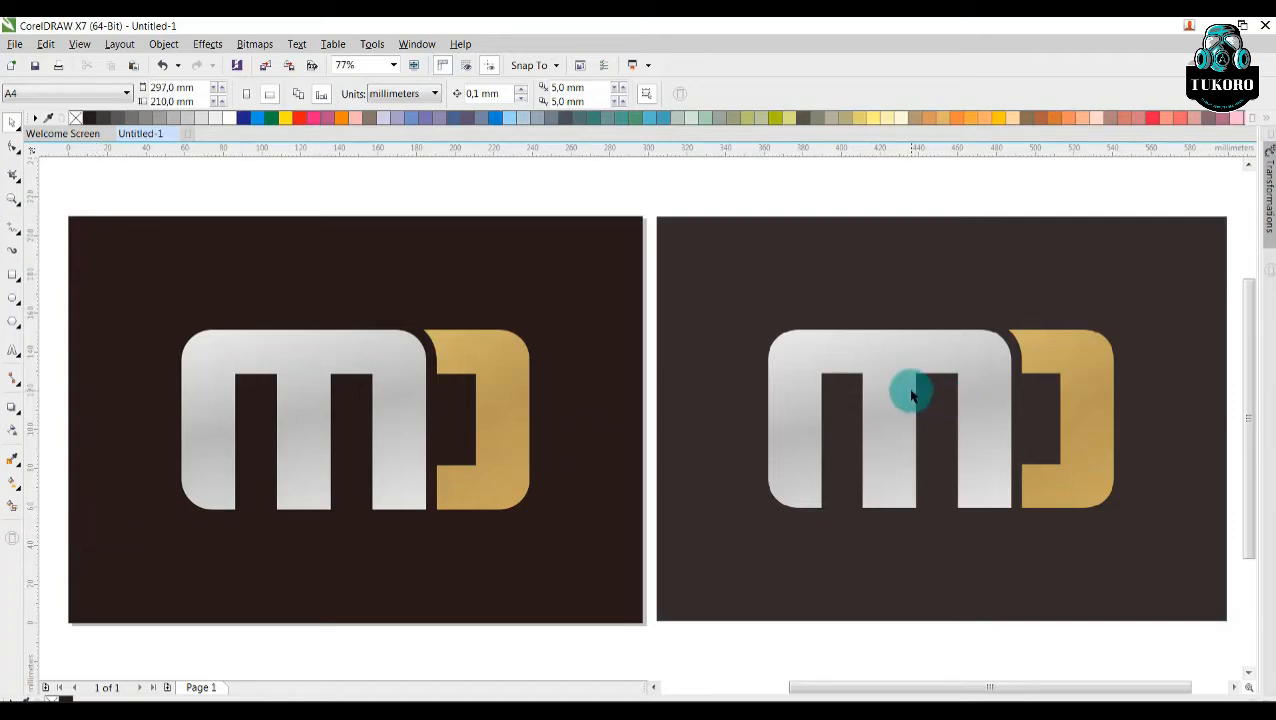
left_click(775, 450)
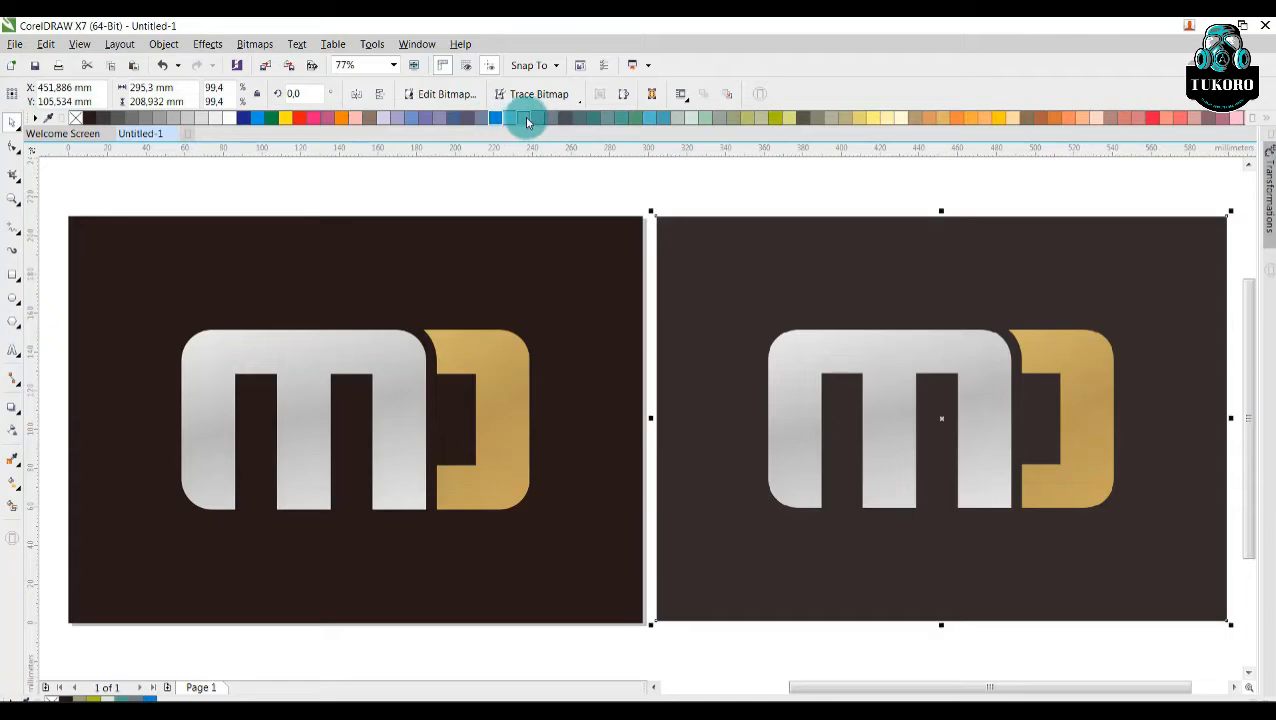
left_click(805, 206)
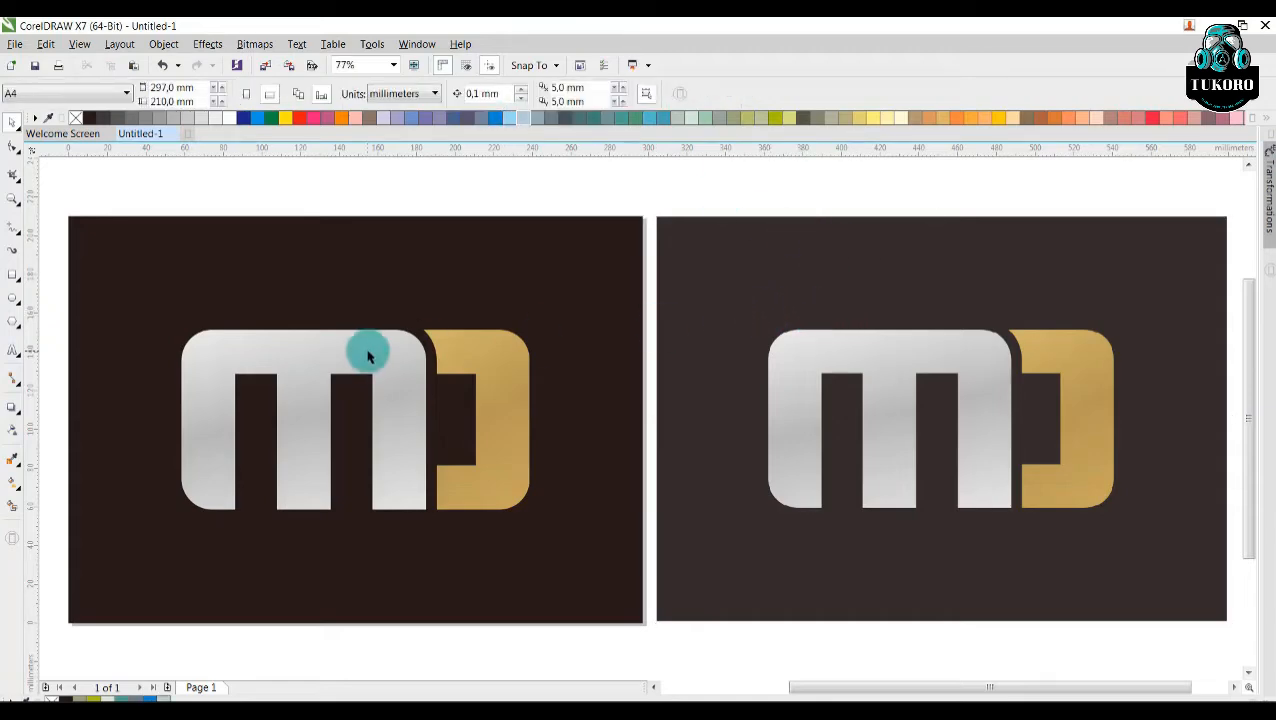
Step: Try several blue, purple and brown fills on the vector logo's background rectangle, finishing with the original dark fill
left_click(420, 291)
left_click(500, 118)
left_click(461, 119)
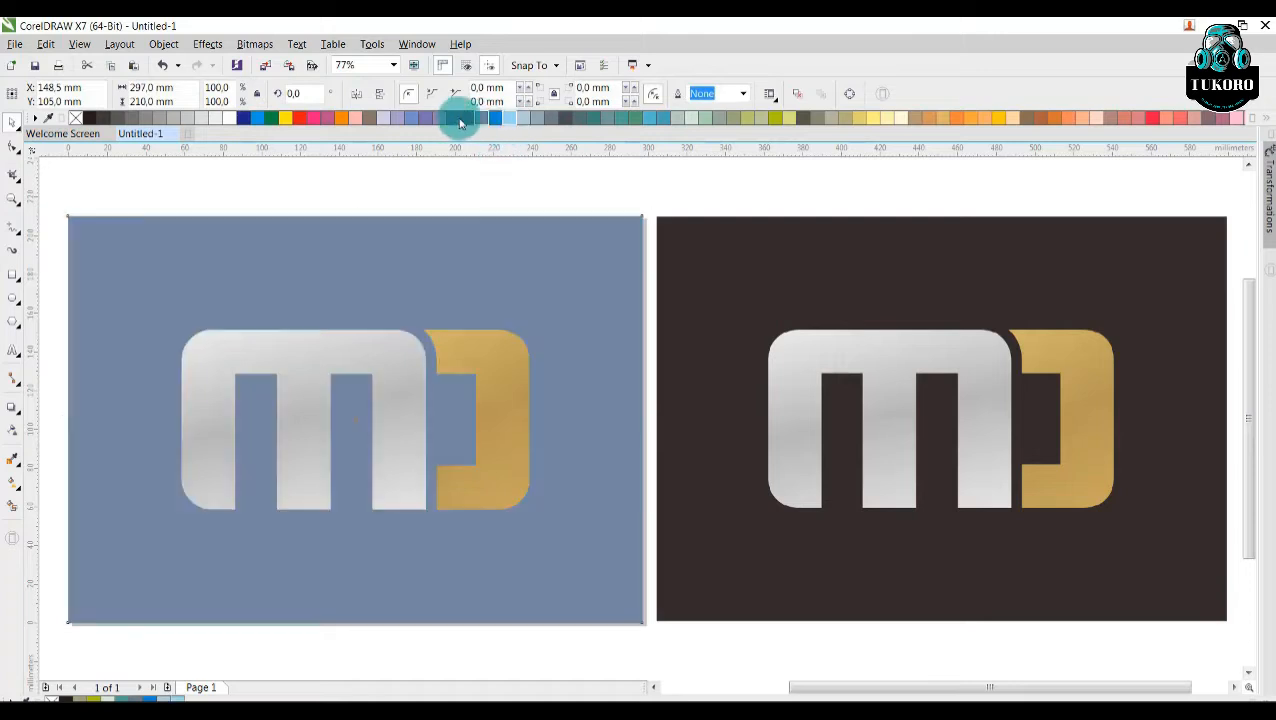
left_click(426, 119)
left_click(369, 119)
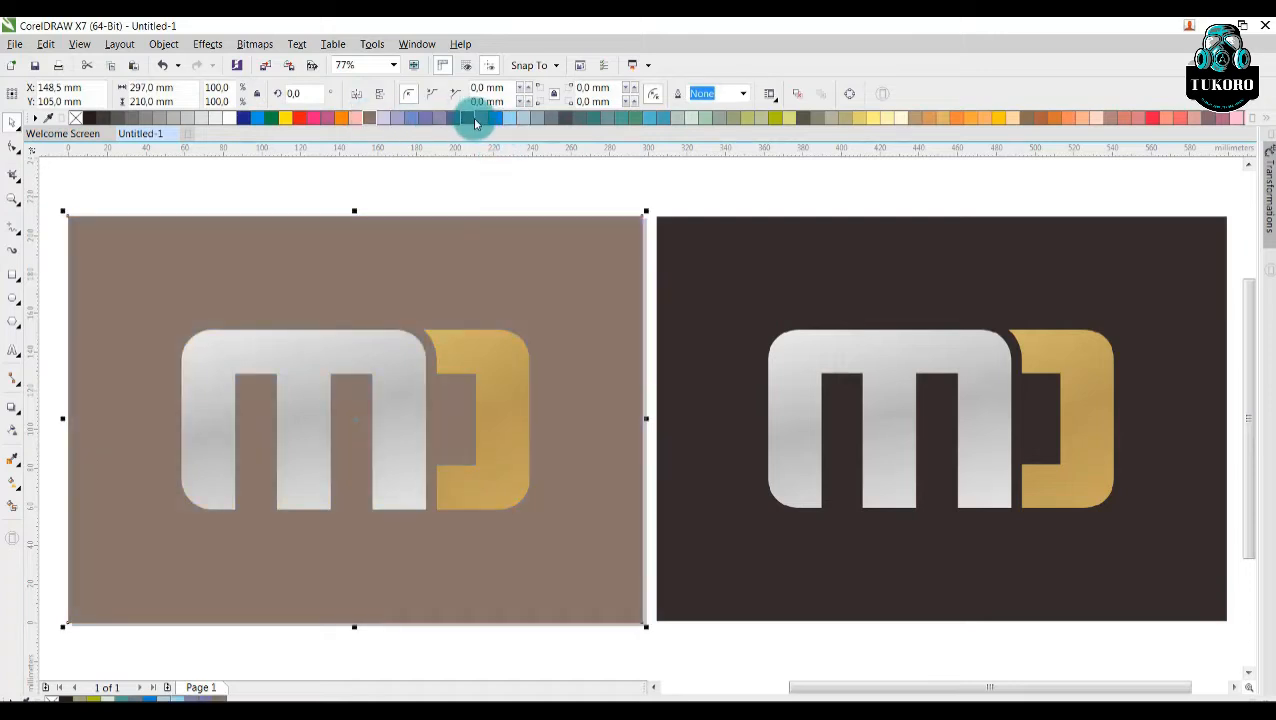
left_click(88, 119)
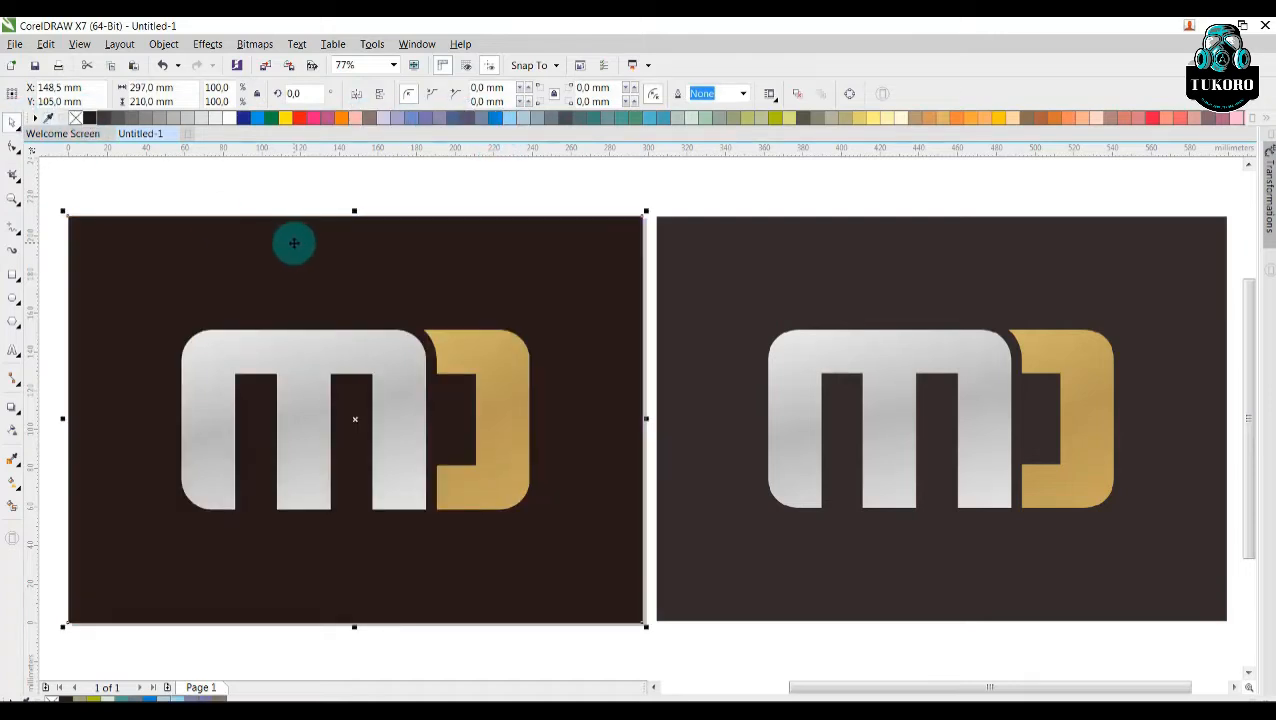
left_click(554, 186)
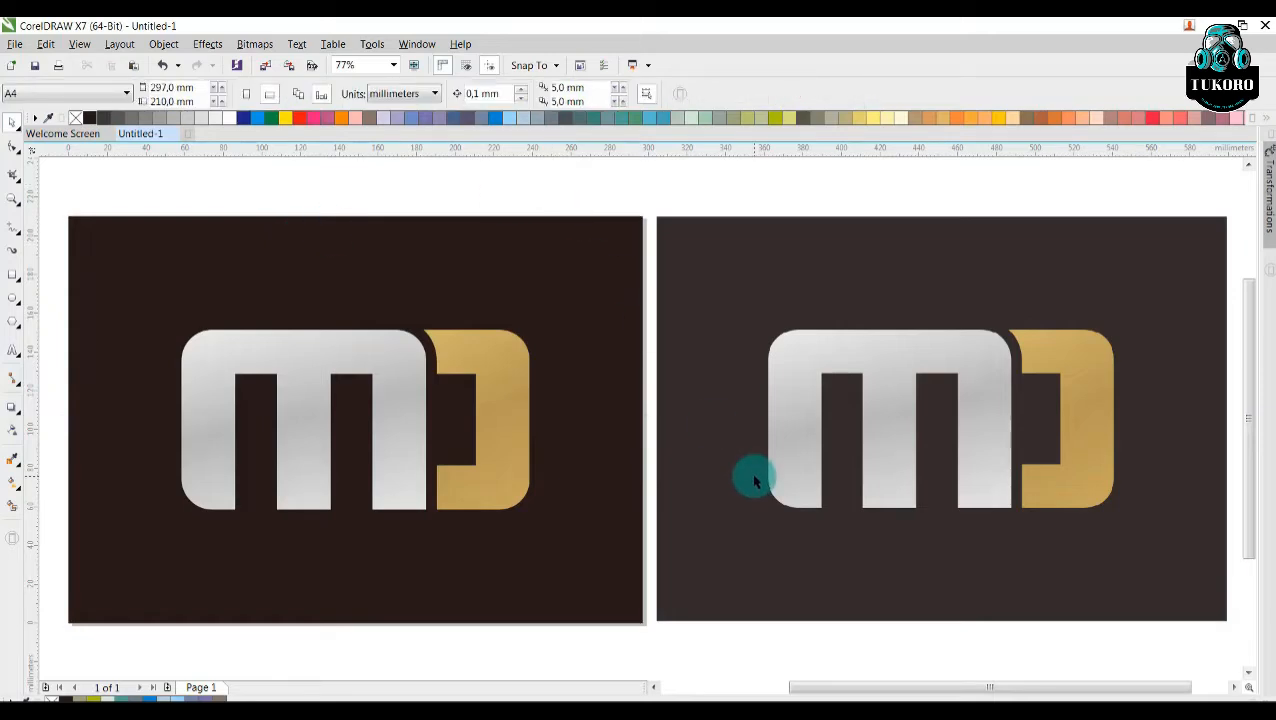
Step: Compare the edges of the bitmap logo and the vector logo at very high magnification
scroll(770, 478, "up", 10)
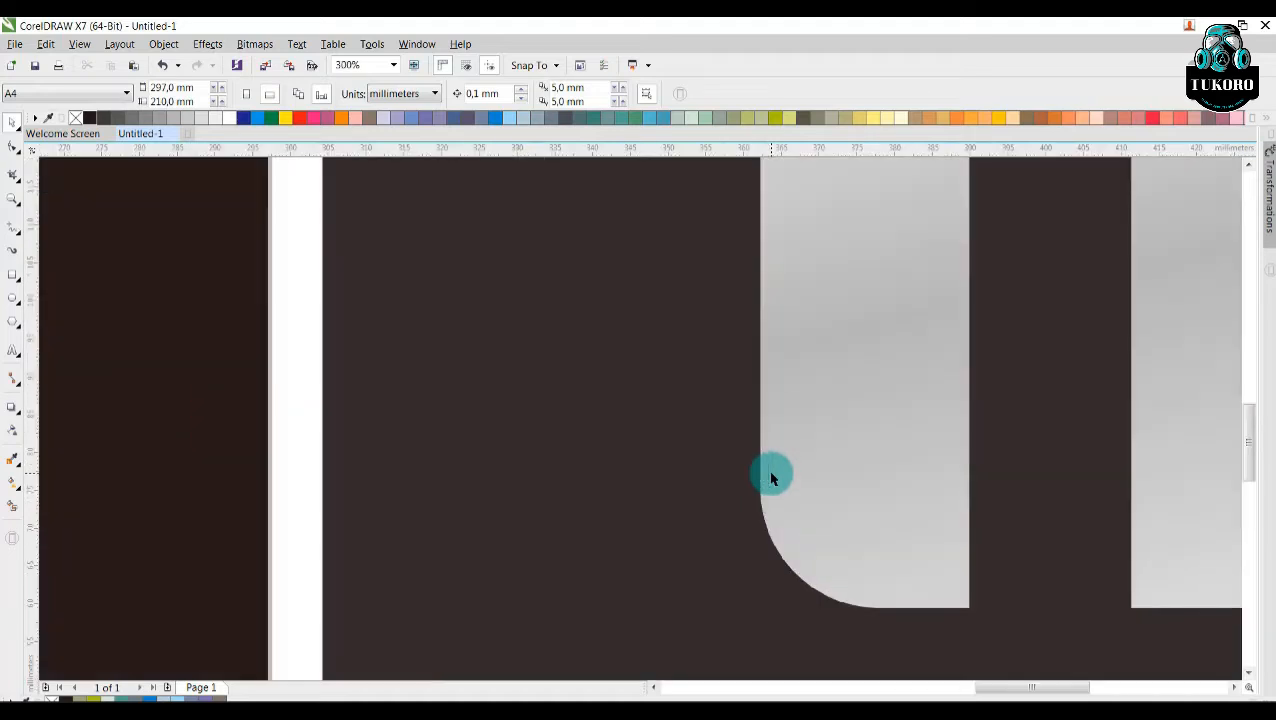
scroll(665, 478, "up", 2)
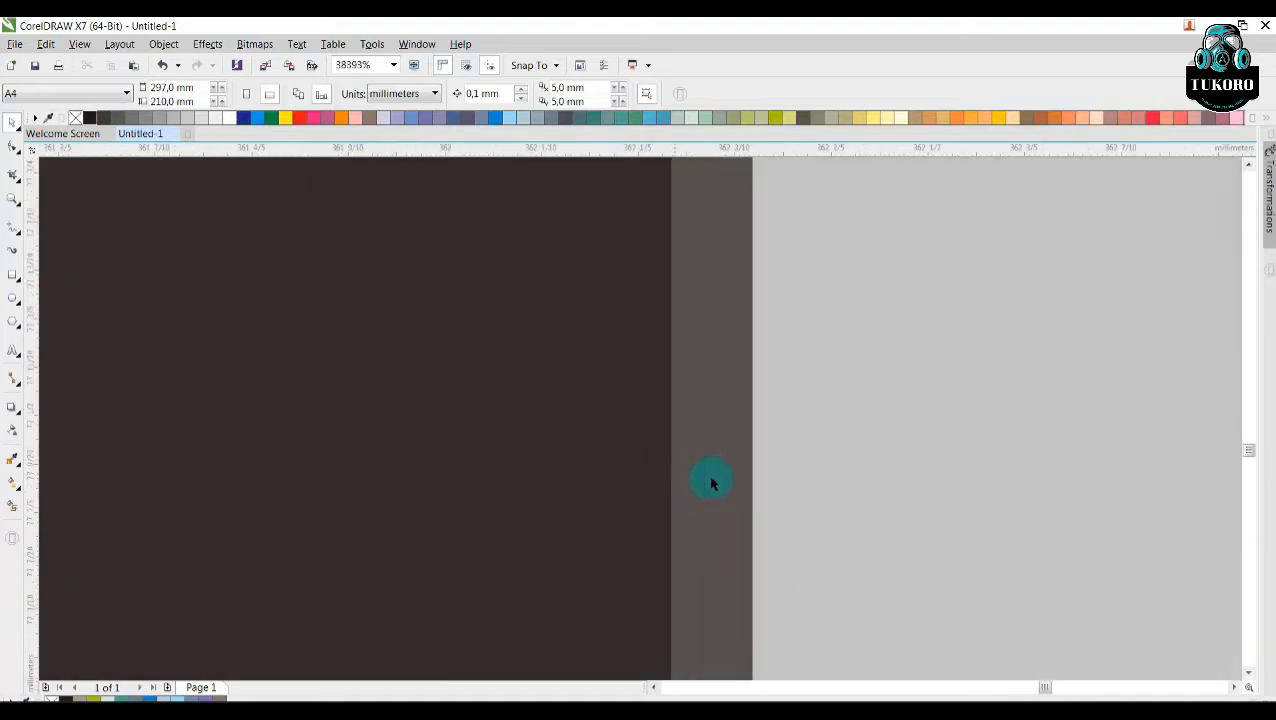
scroll(729, 471, "down", 4)
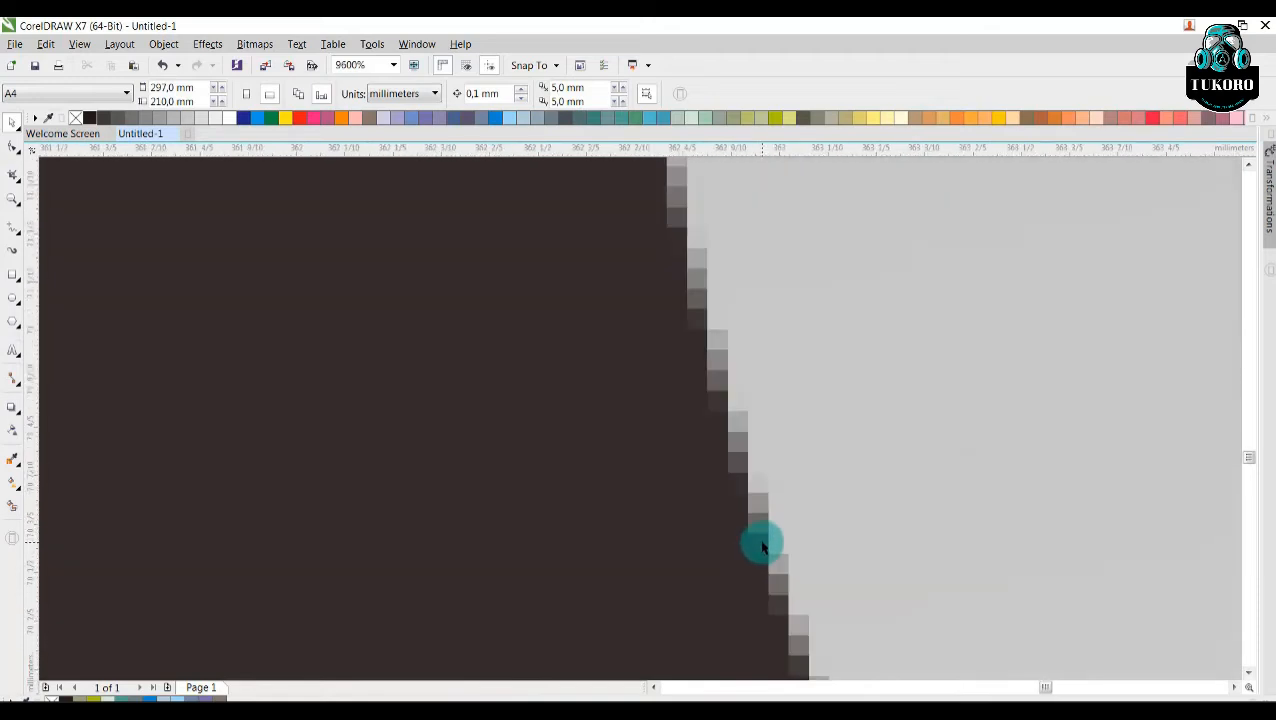
scroll(760, 555, "up", 10)
scroll(769, 543, "down", 15)
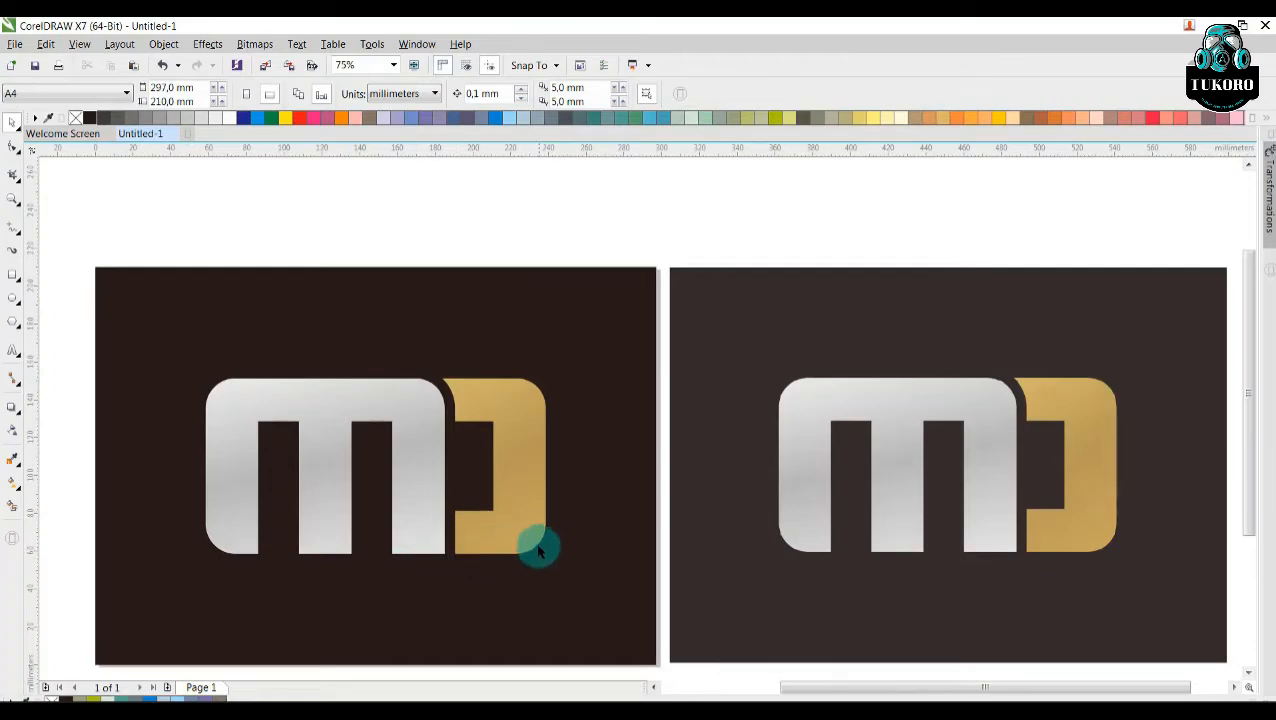
scroll(538, 550, "up", 16)
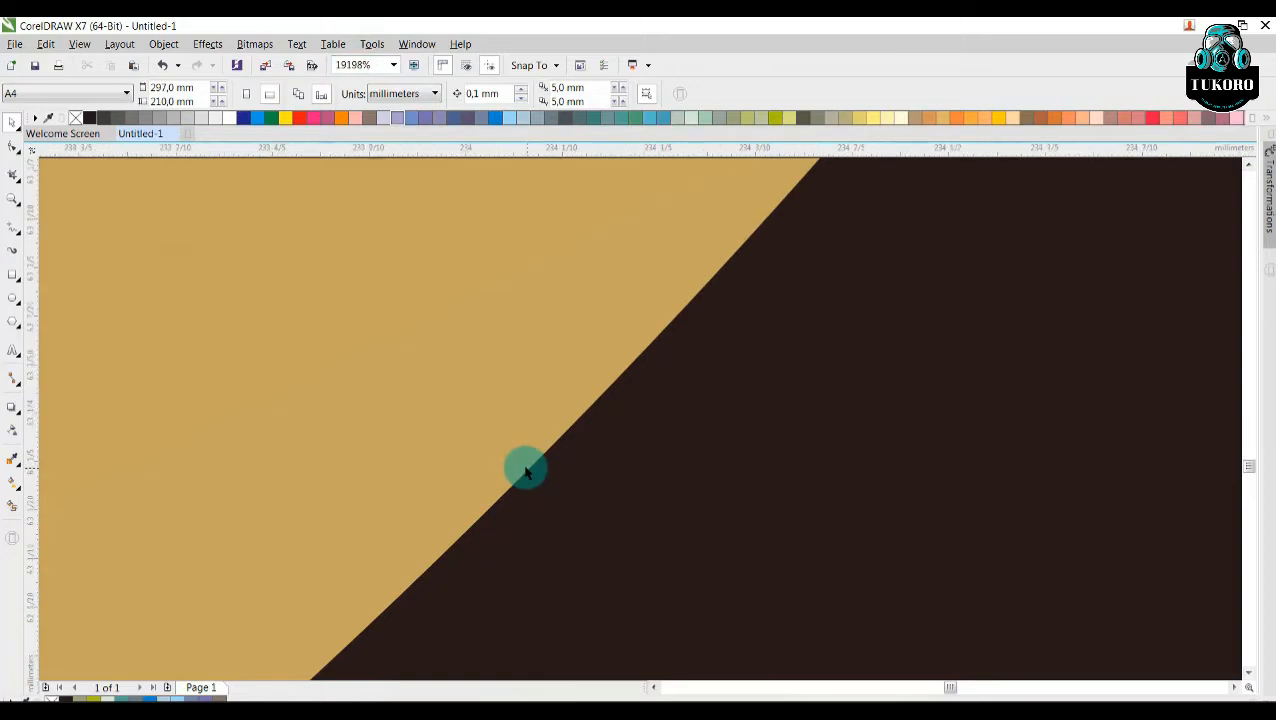
scroll(527, 472, "up", 8)
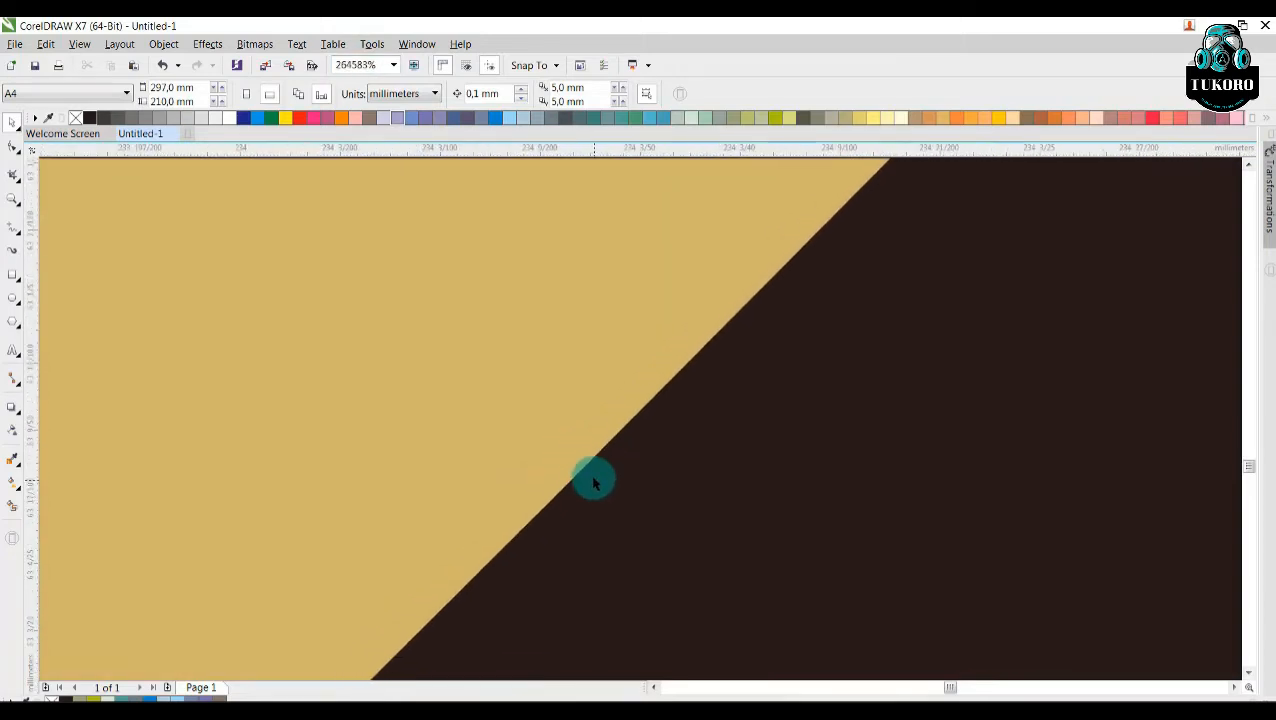
scroll(593, 482, "down", 20)
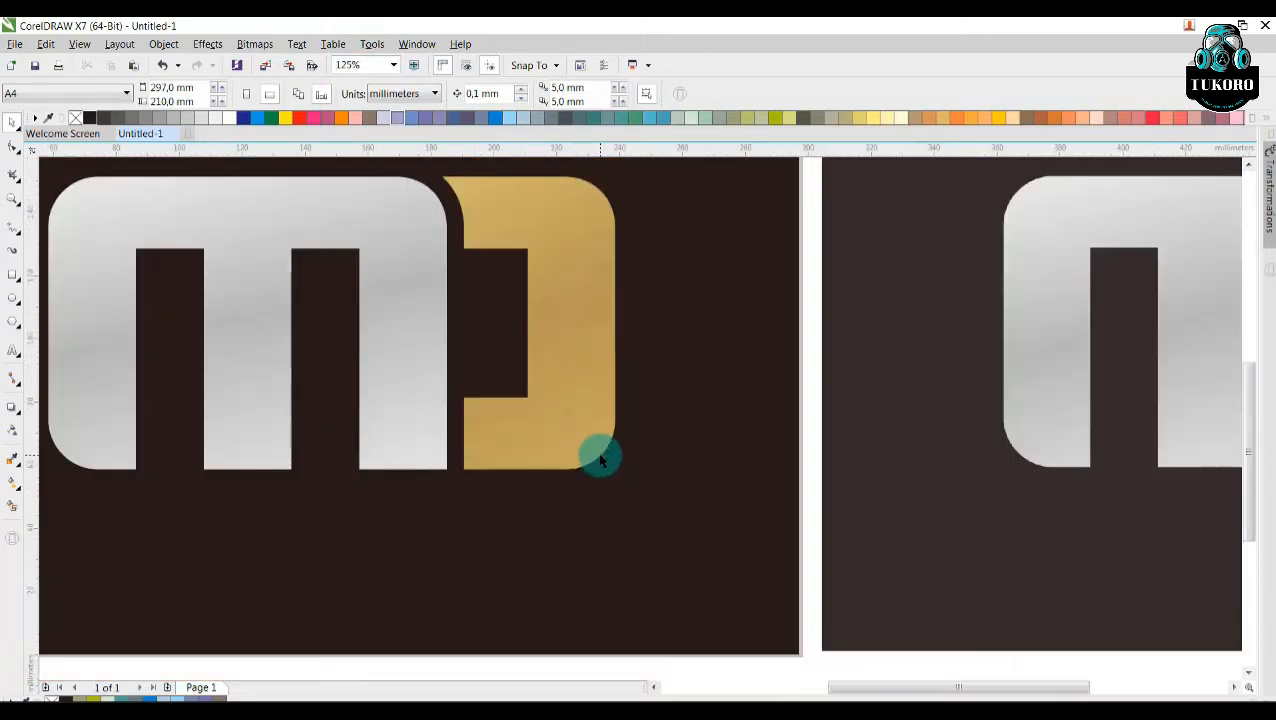
scroll(600, 458, "down", 4)
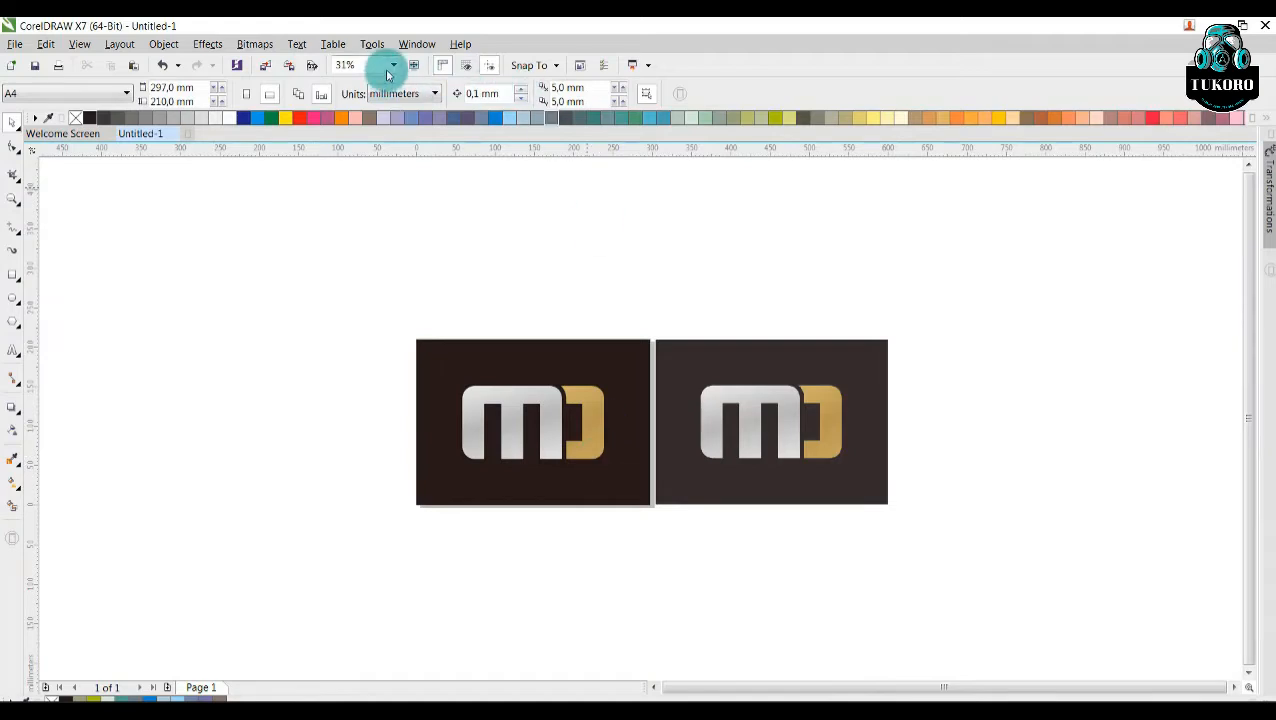
left_click(390, 68)
left_click(388, 88)
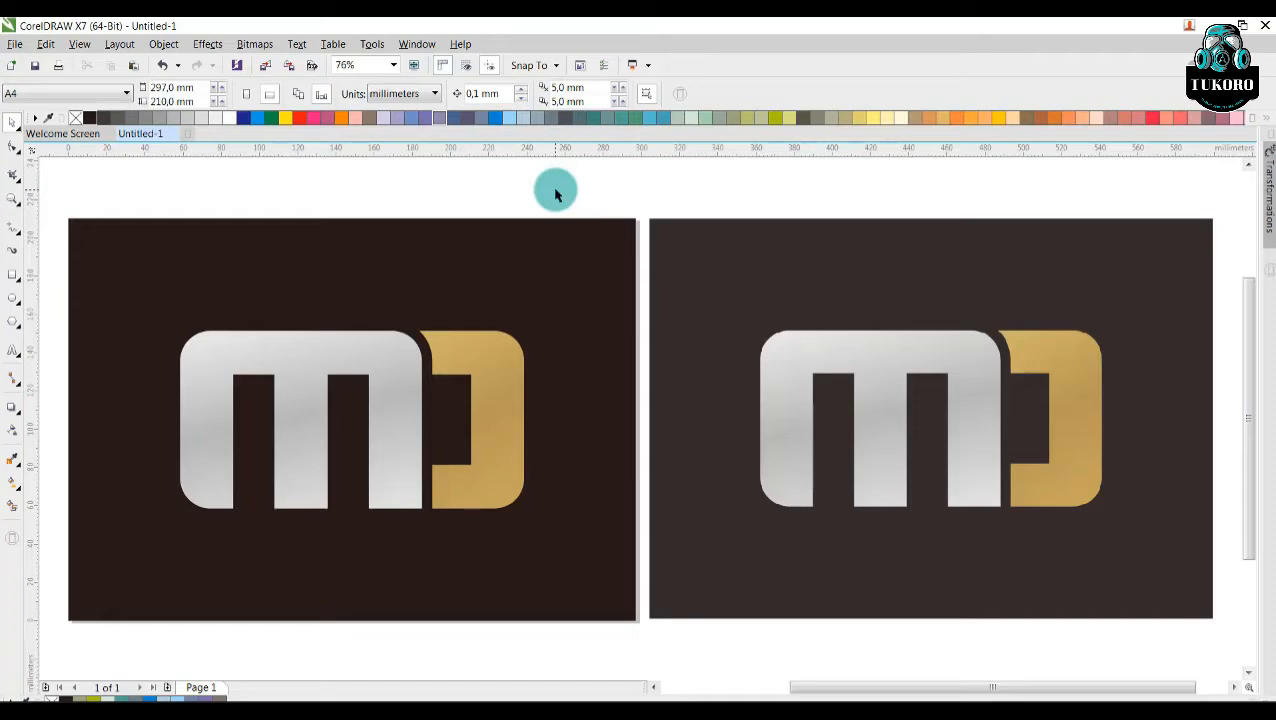
Step: Delete the bitmap version of the logo beside the page
left_click(963, 374)
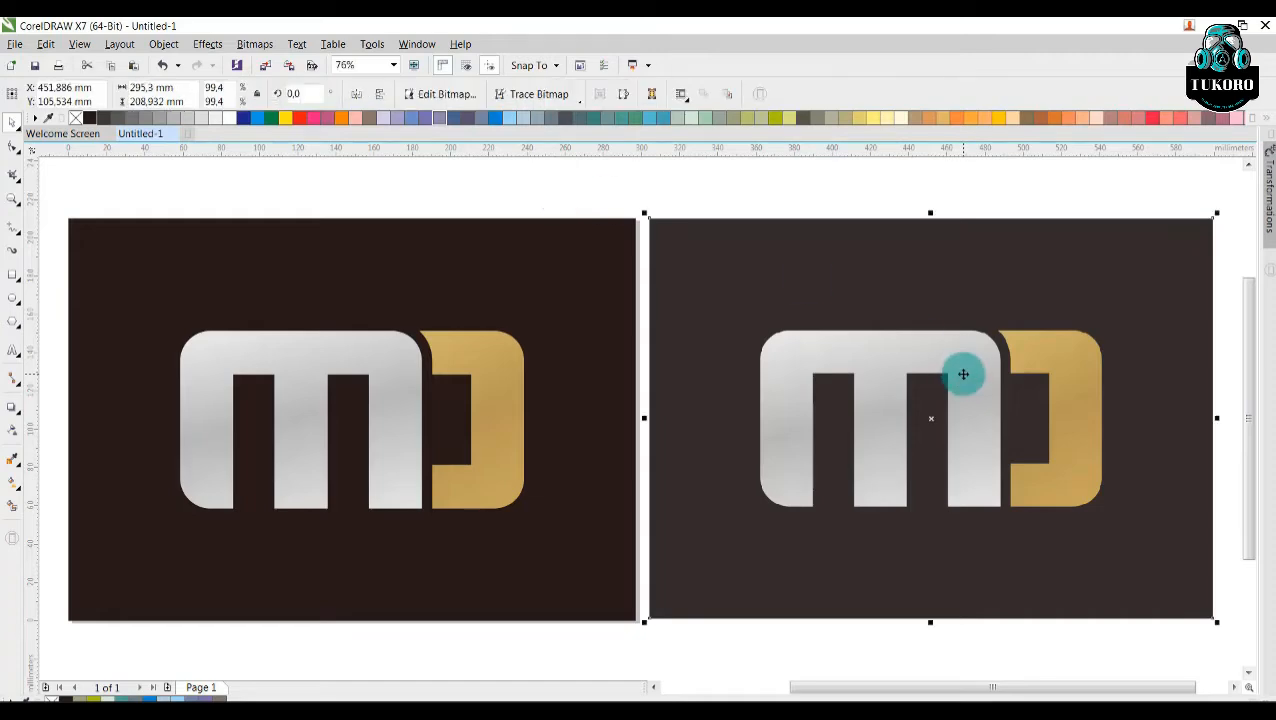
key("Delete")
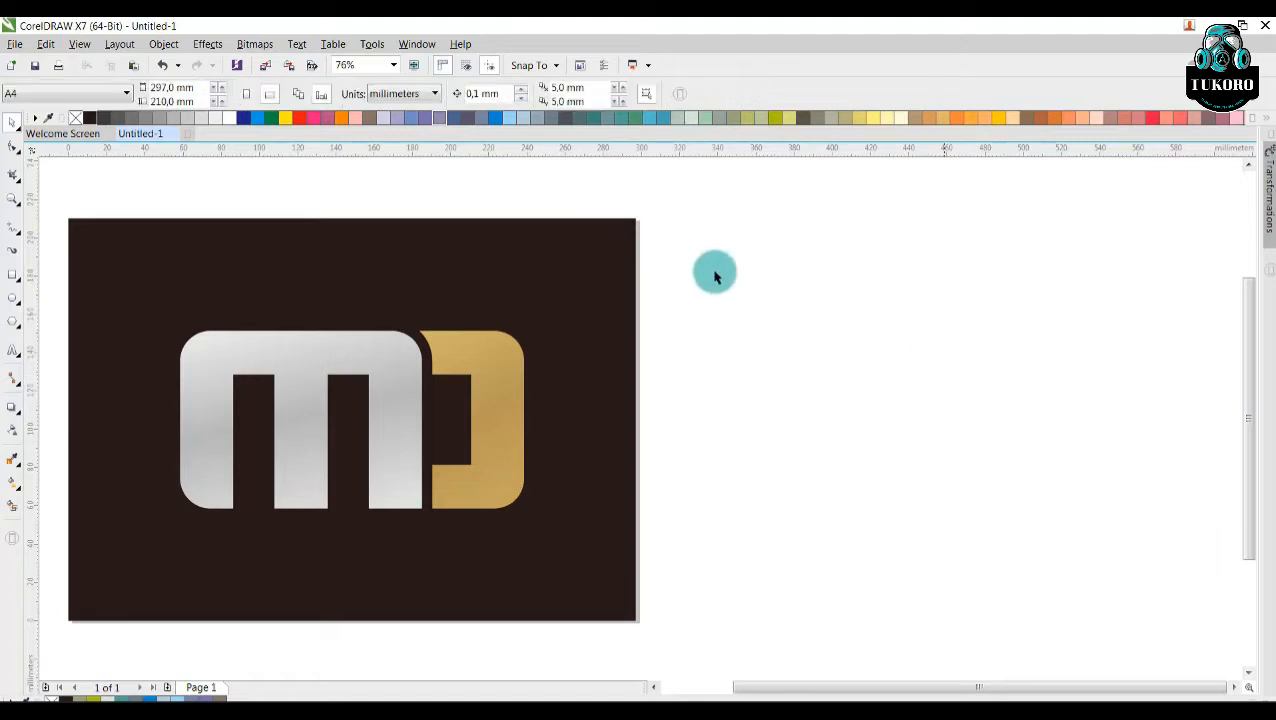
left_click(393, 65)
left_click(370, 94)
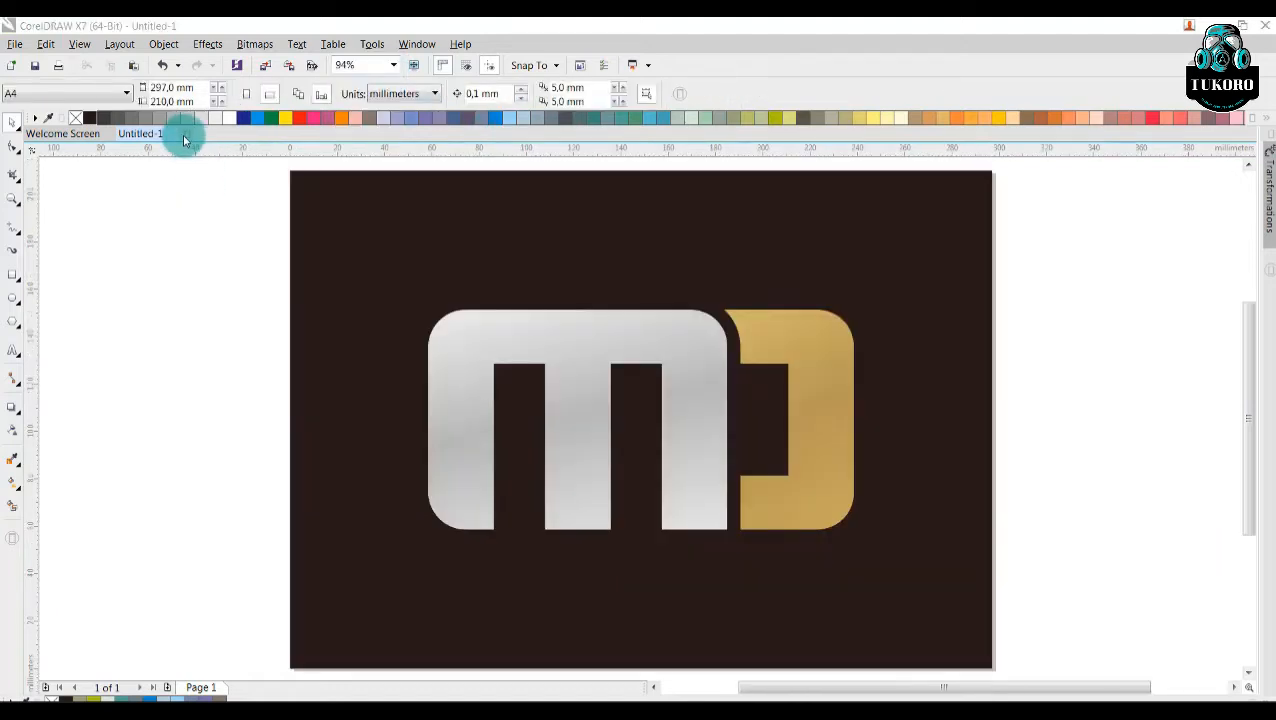
Step: Create a new blank A4 document
double_click(184, 136)
left_click(644, 507)
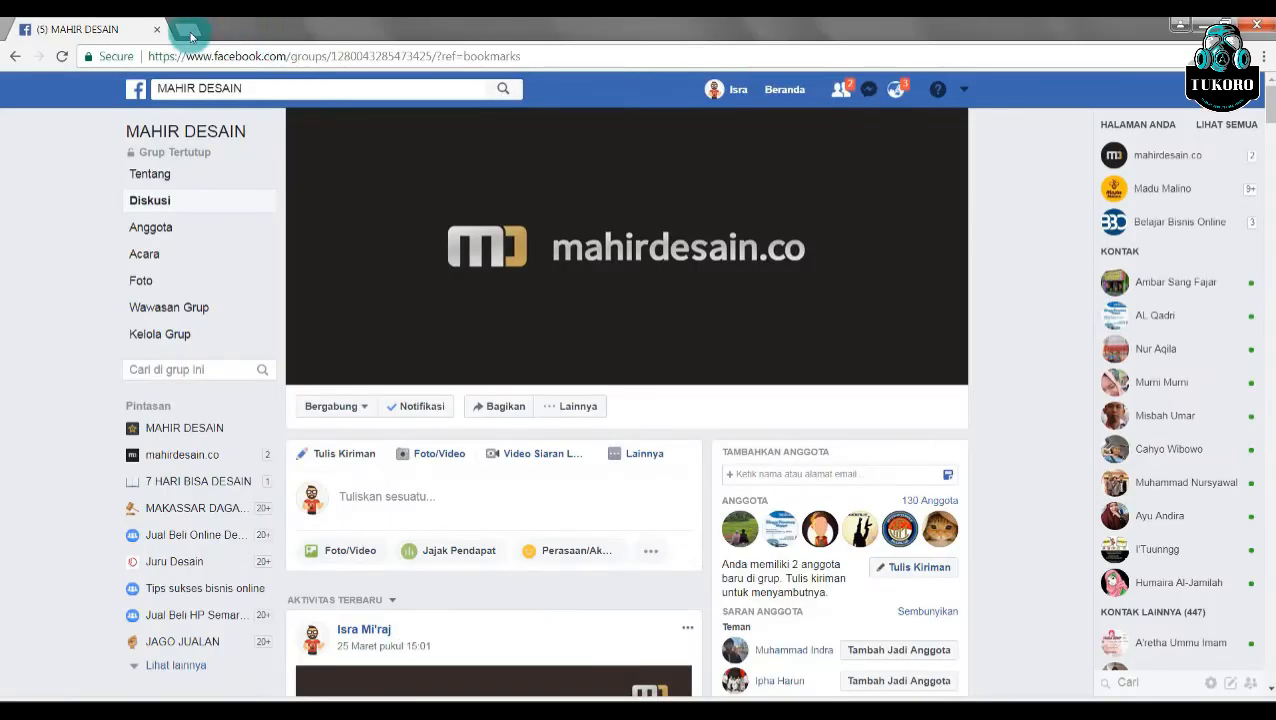
Step: In a new web browser tab, search Google for "icon wa" and show the image results
left_click(185, 32)
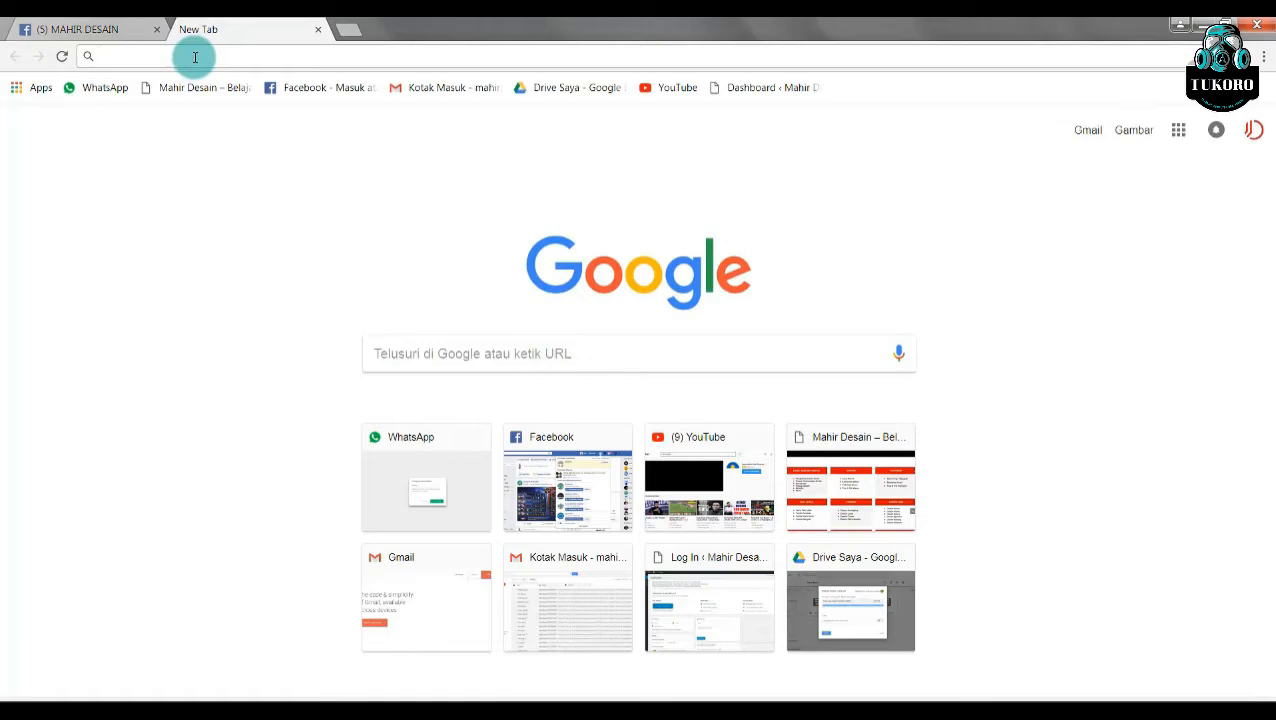
type("icon ")
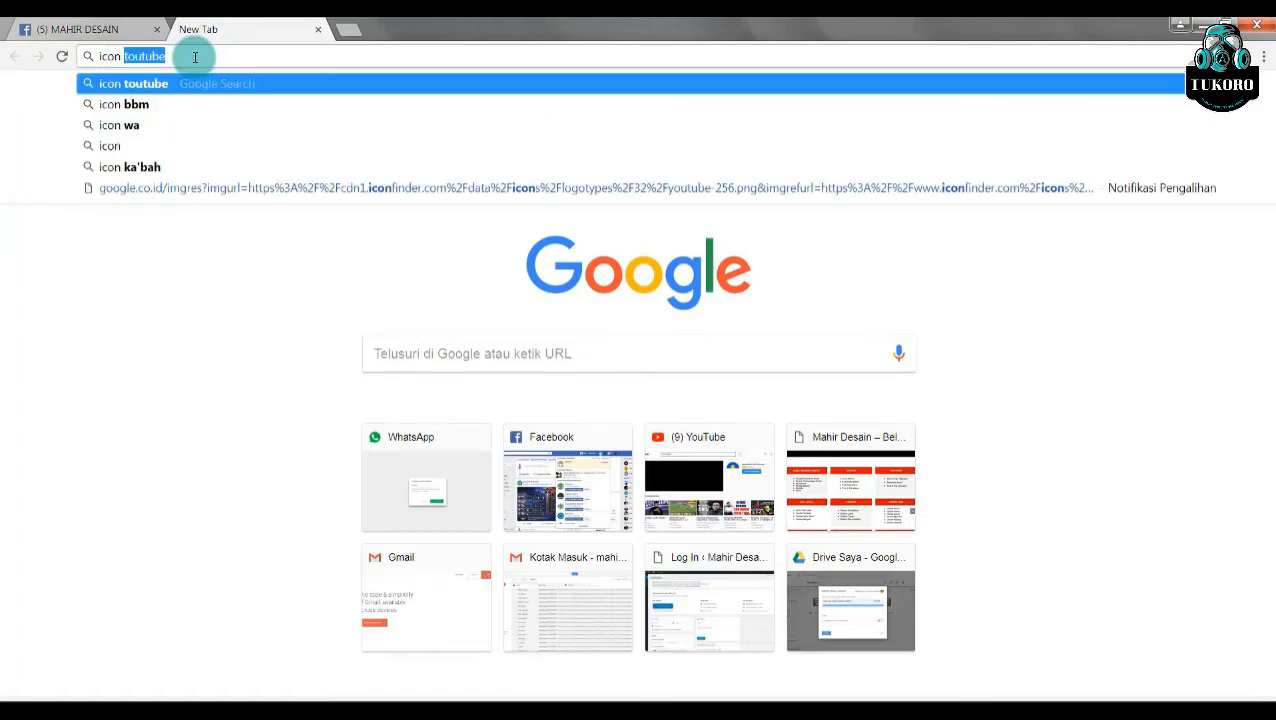
type("wa")
key("Return")
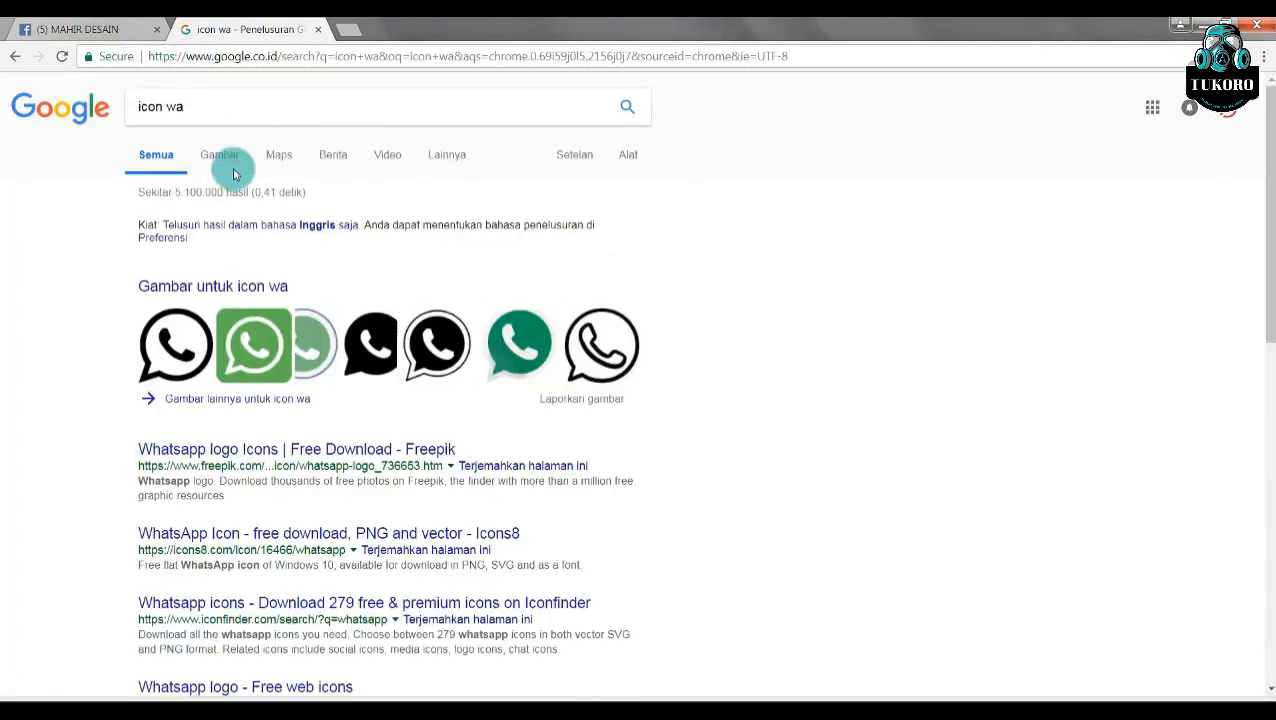
left_click(224, 160)
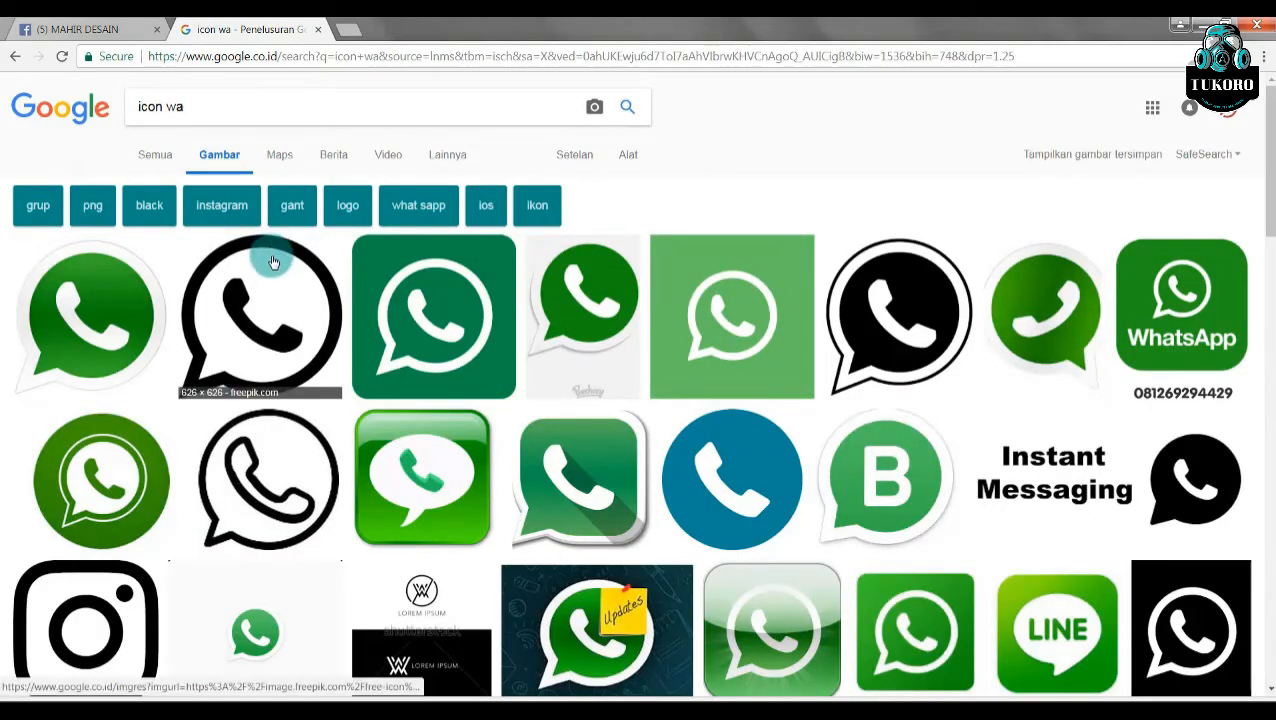
Step: Open the black outlined WhatsApp icon from freepik.com separately and save it as a JPEG image in Downloads
right_click(274, 262)
left_click(282, 268)
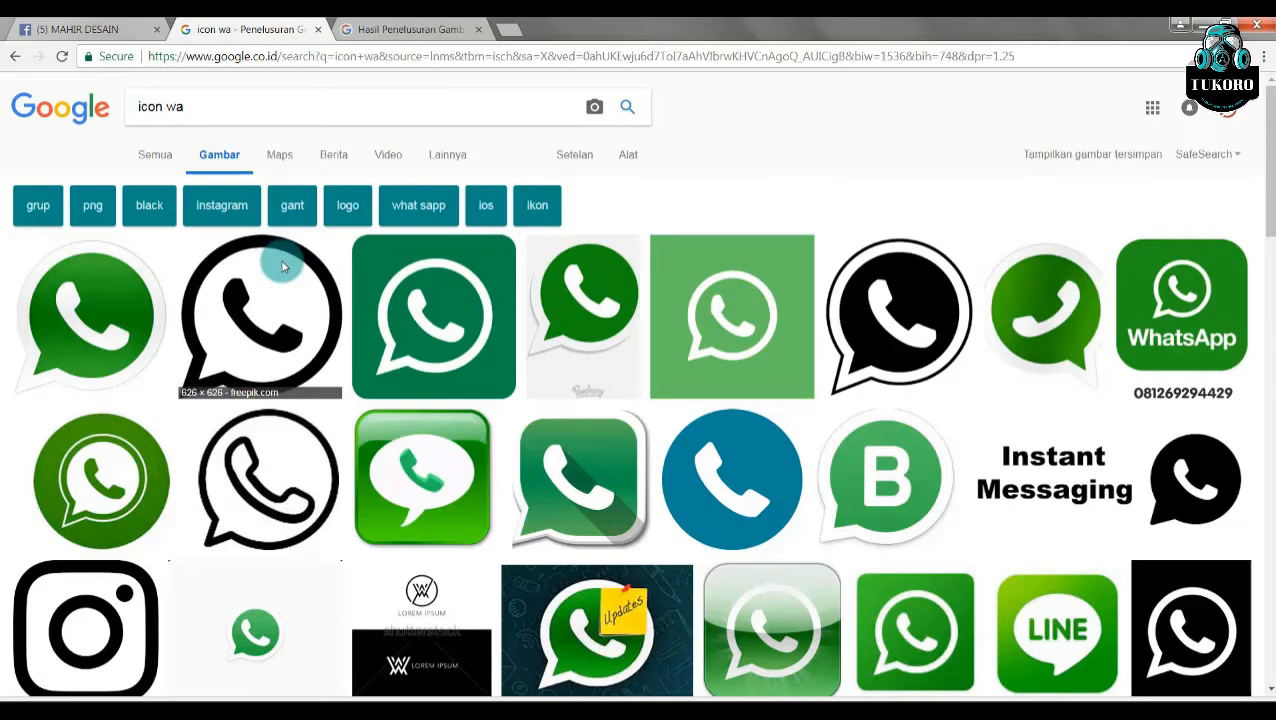
left_click(451, 29)
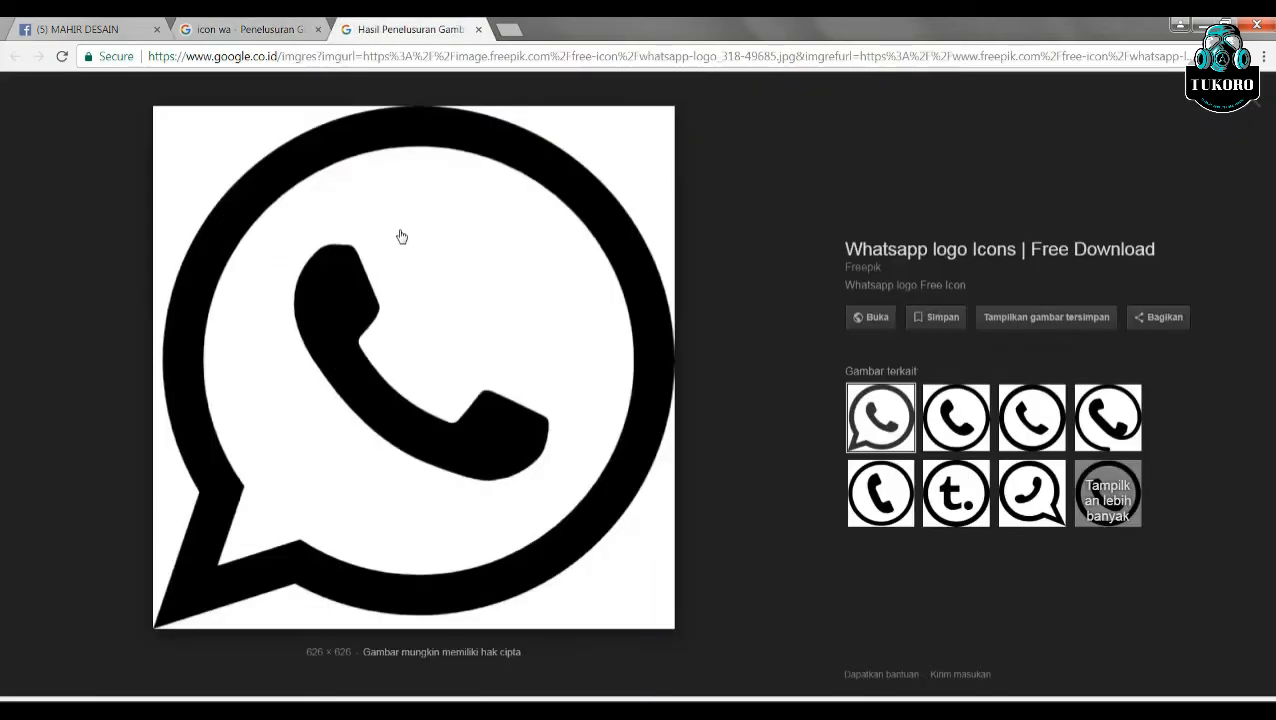
right_click(347, 219)
left_click(419, 366)
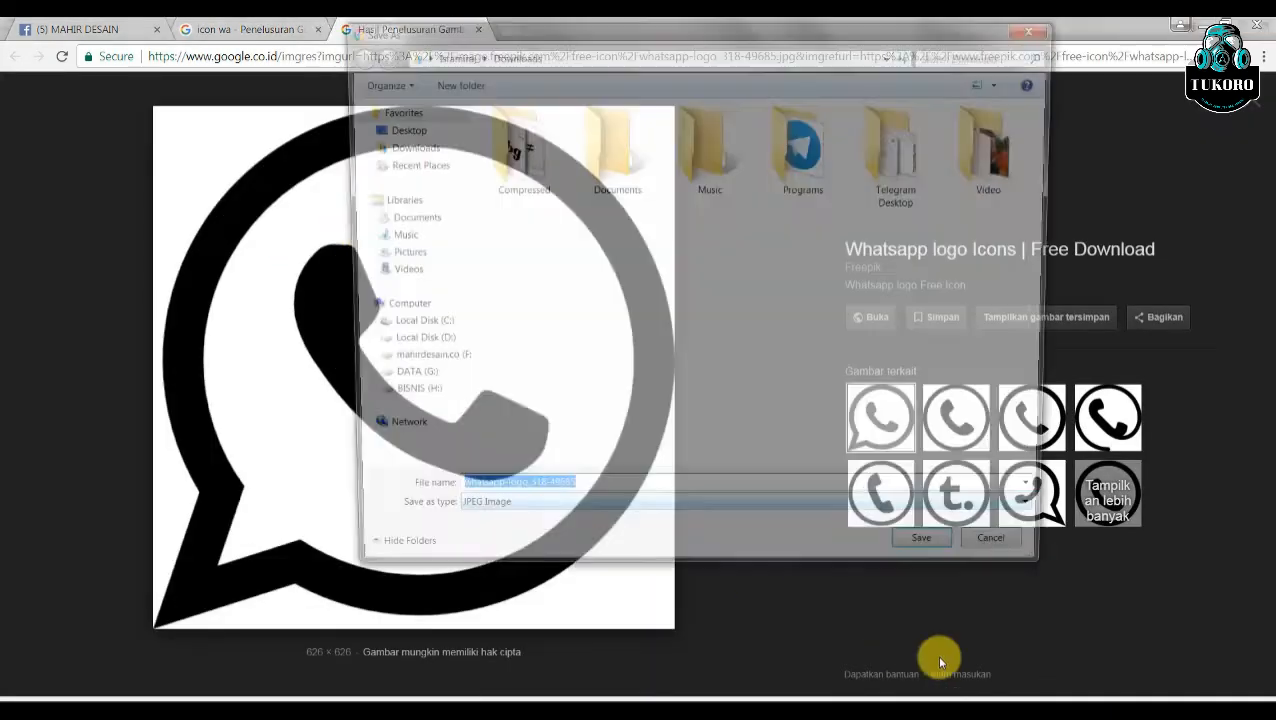
left_click(938, 564)
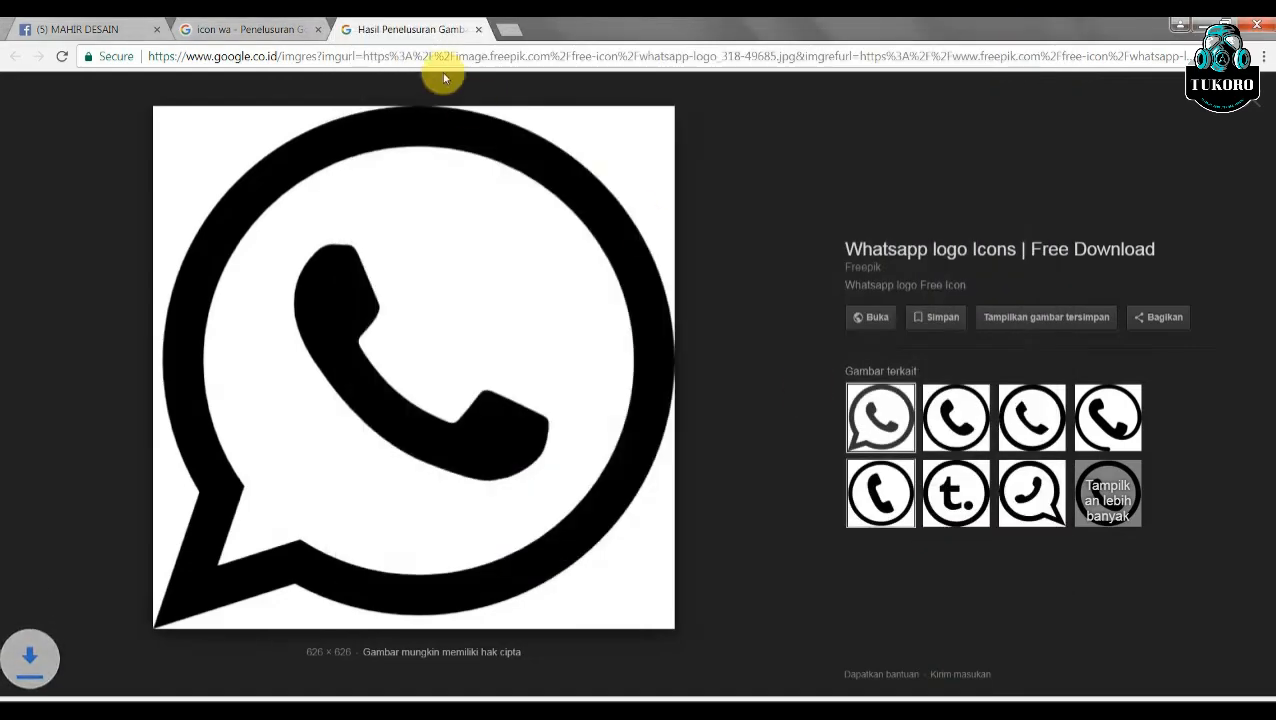
left_click(479, 29)
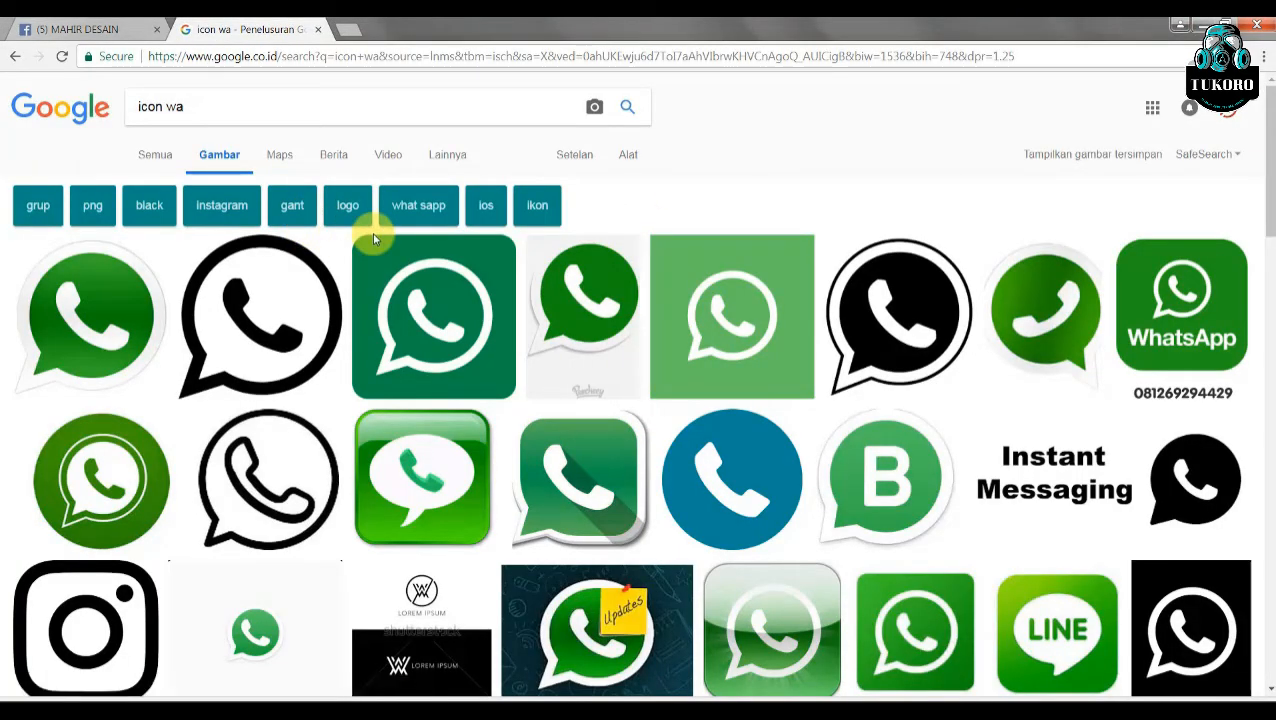
Step: Change the image search to "icon youtube"
double_click(167, 114)
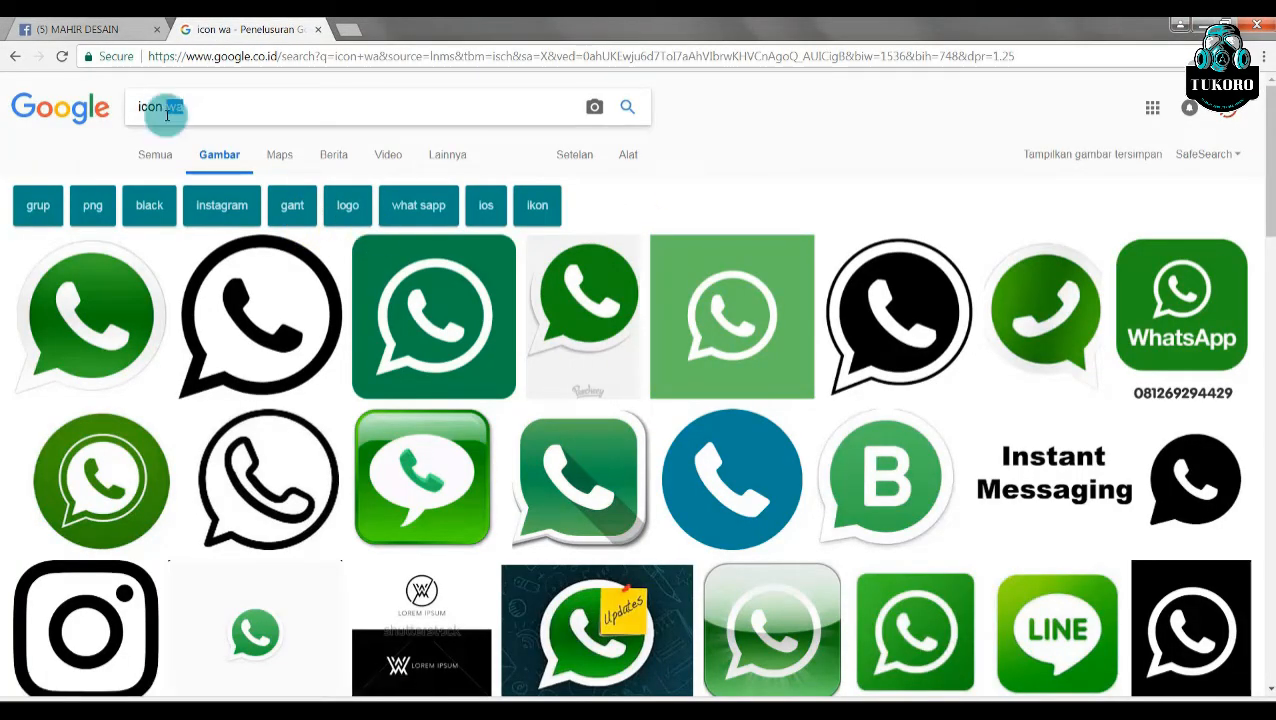
type("youtube")
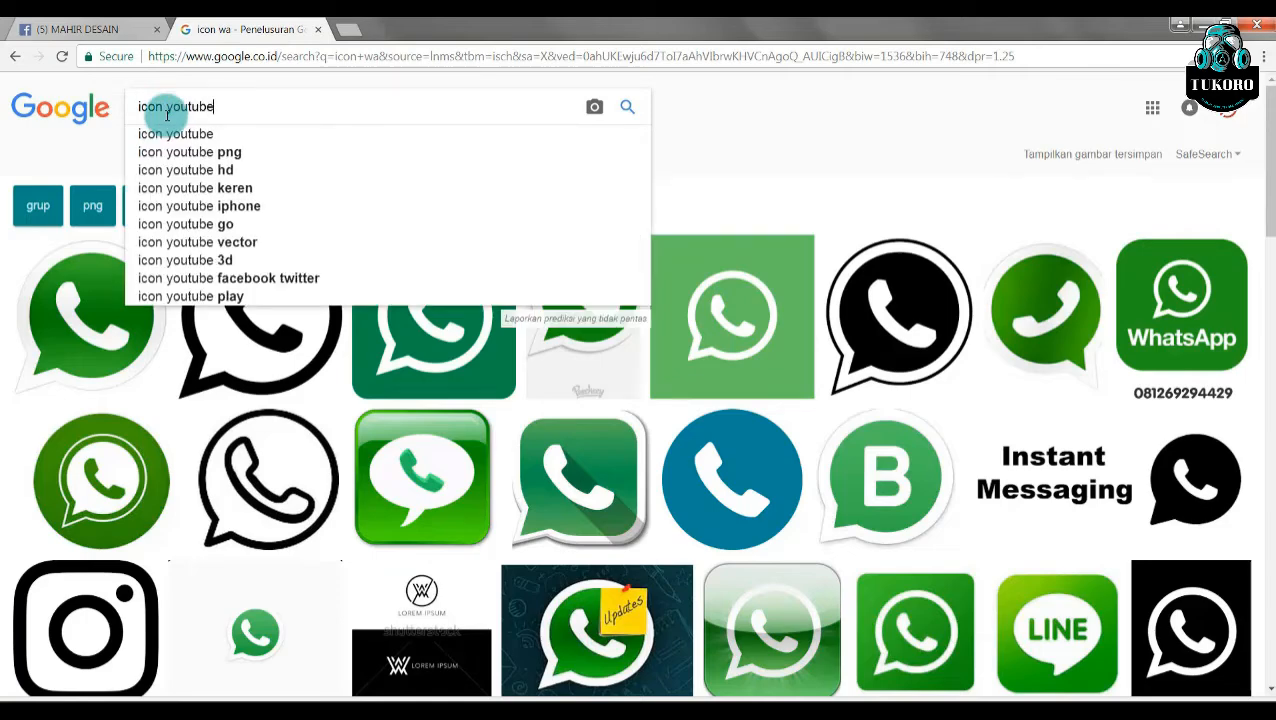
key("Return")
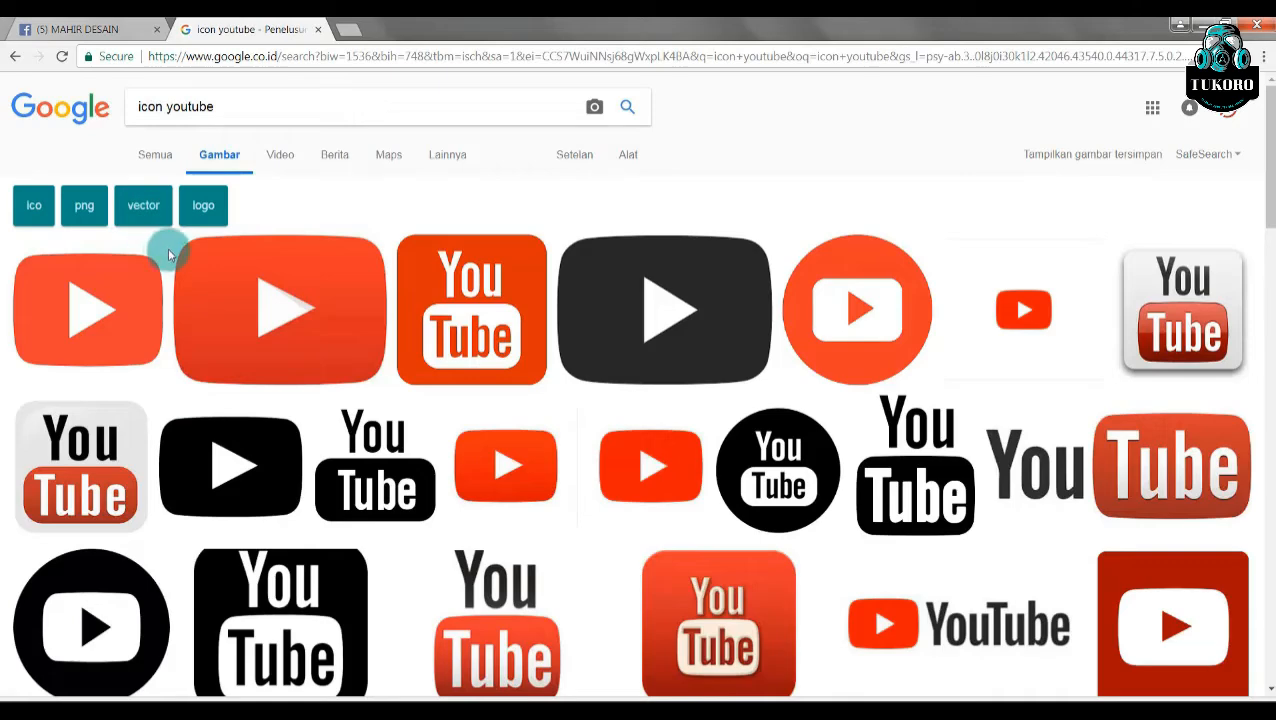
Step: Open the black YouTube play-button icon from Freepik separately and save the image
right_click(265, 452)
left_click(310, 462)
left_click(400, 29)
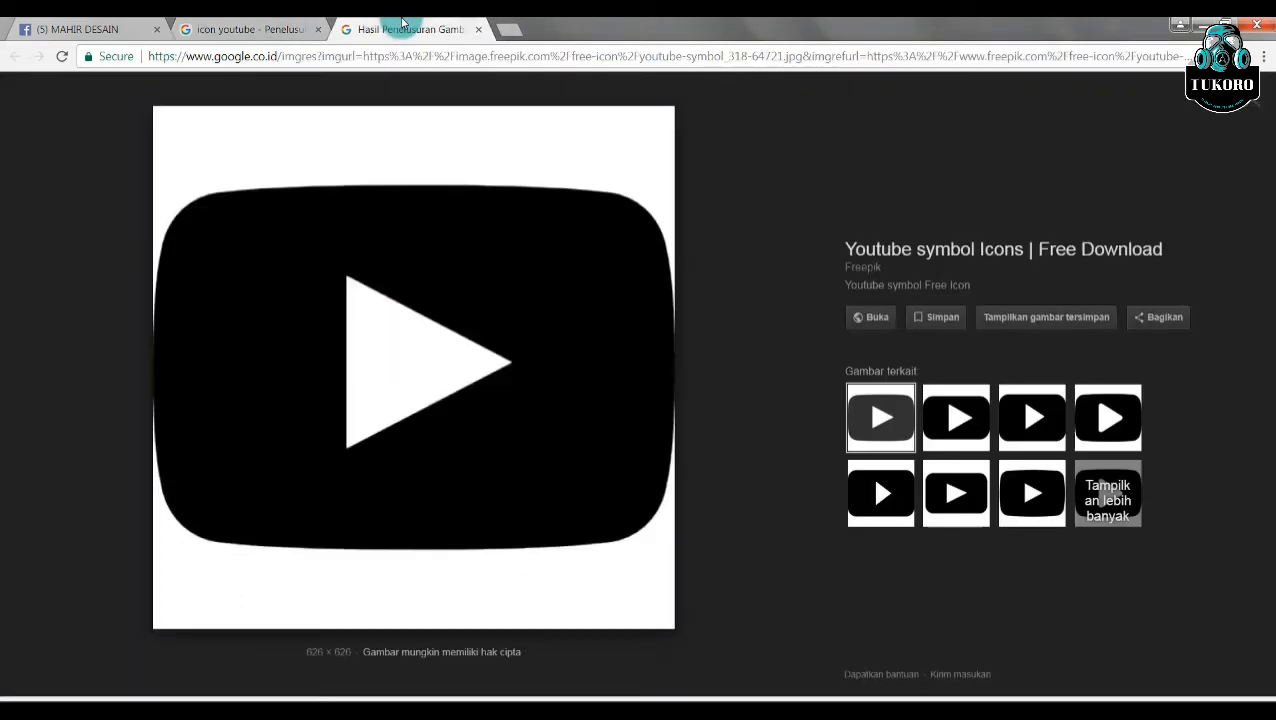
right_click(480, 222)
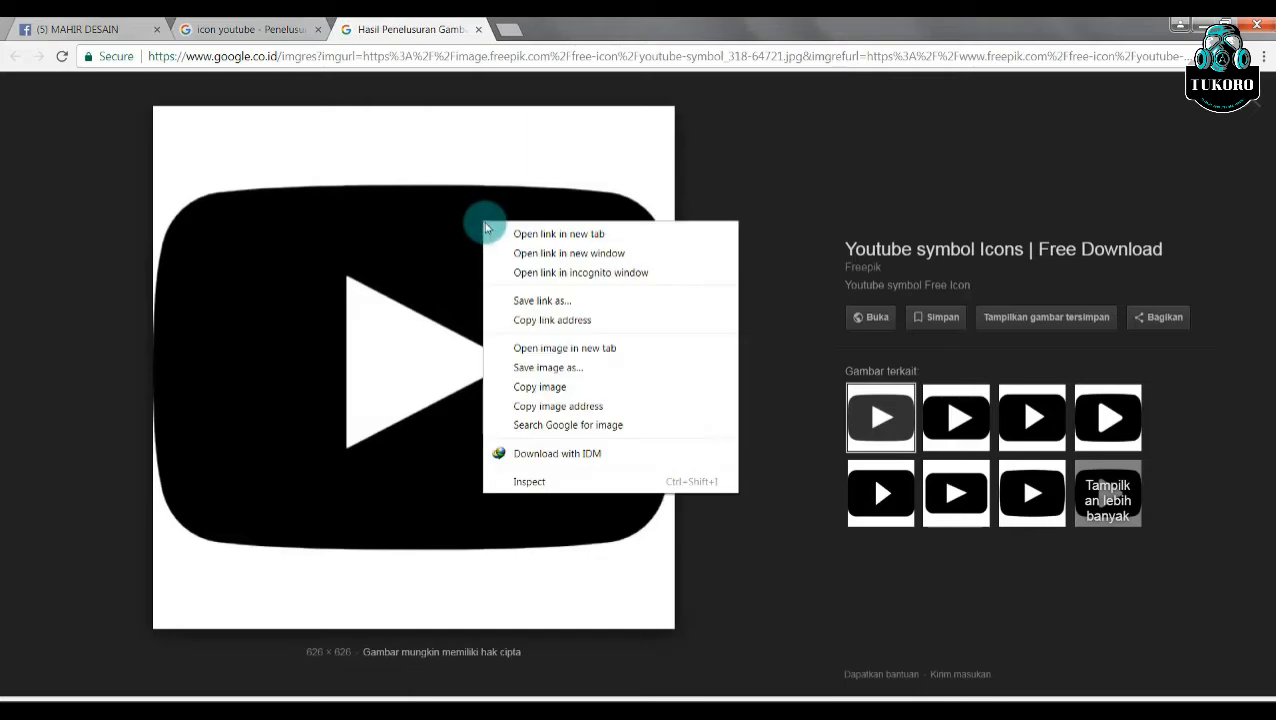
left_click(537, 362)
left_click(945, 557)
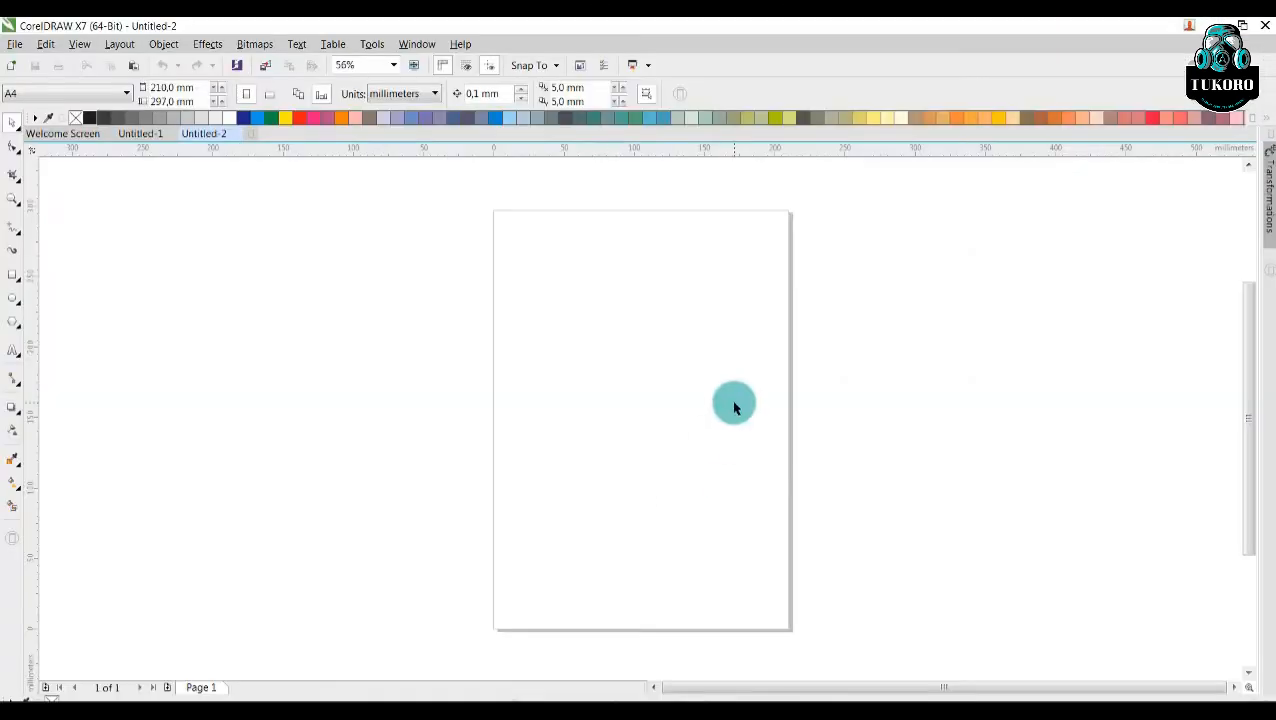
Step: Import whatsapp-logo_318-49685 and youtube-symbol_318-64721 from Downloads and place them side by side across the page's upper part, each about 91 mm wide
key("ctrl+i")
left_click(70, 176)
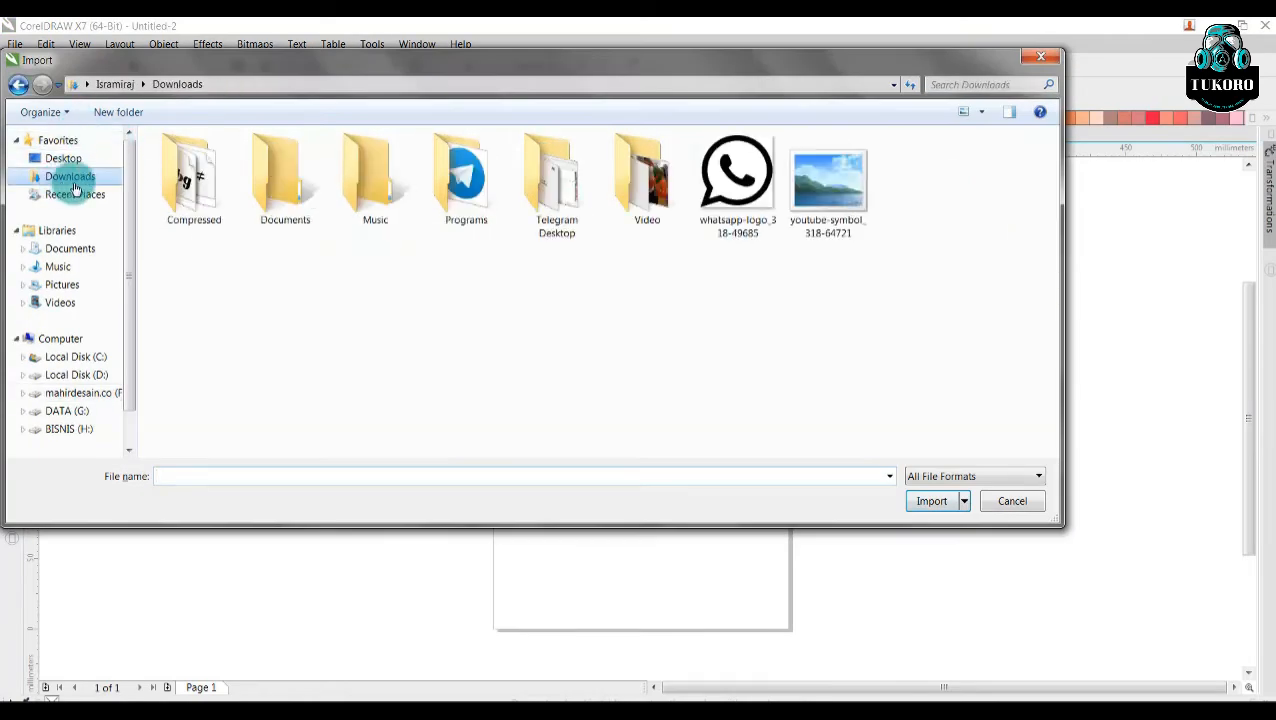
left_click(708, 215)
left_click(826, 180, "ctrl")
left_click(952, 500)
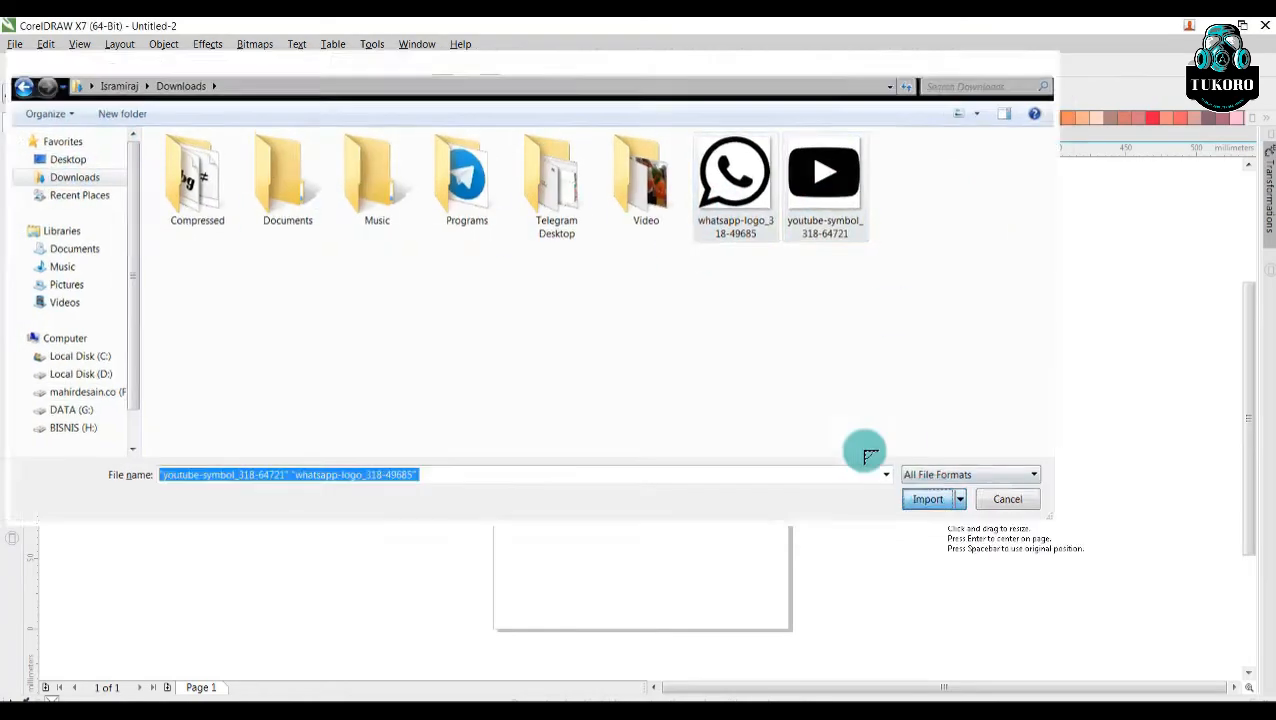
left_click_drag(497, 211, 625, 338)
left_click_drag(645, 211, 775, 345)
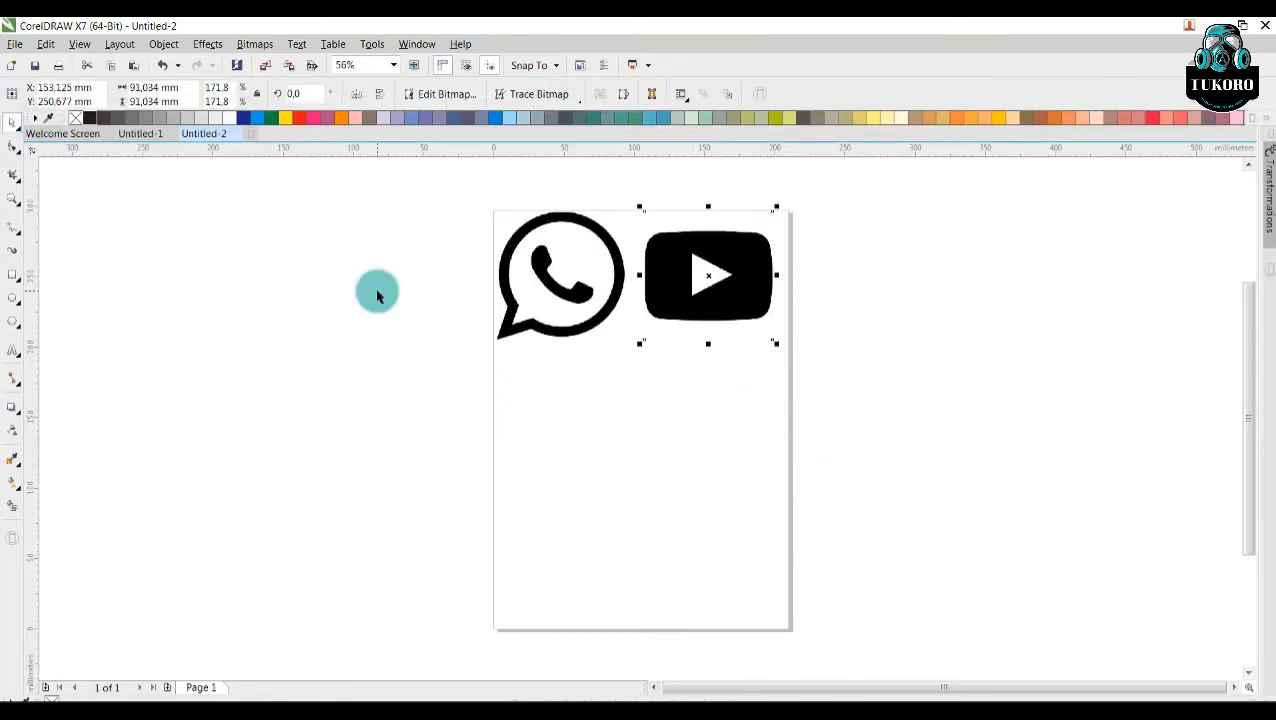
Step: Move both imported icons together off the page, into the empty area to its left
mouse_move(388, 437)
left_mouse_down()
mouse_move(453, 424)
mouse_move(909, 171)
left_mouse_up()
left_click_drag(707, 291, 320, 293)
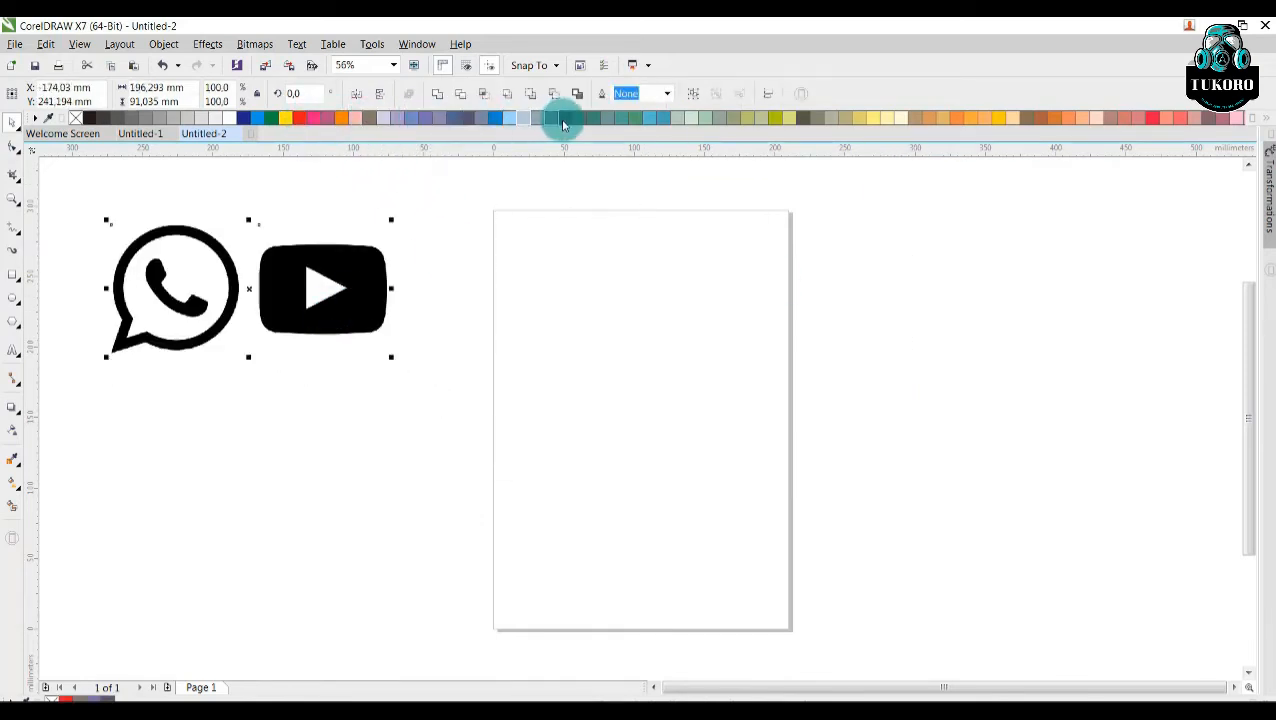
left_click(450, 215)
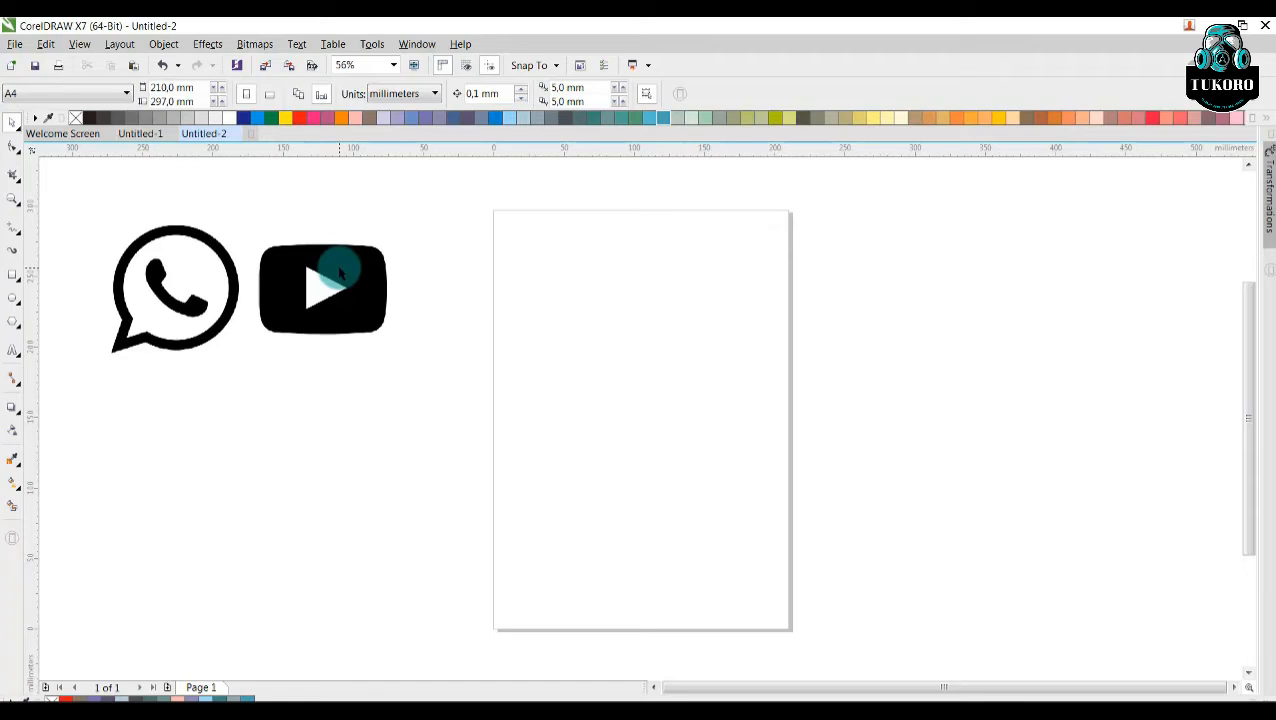
Step: Quick Trace the WhatsApp bitmap, and place the vector copy over the page's left edge and the original bitmap over its right edge
left_click(211, 274)
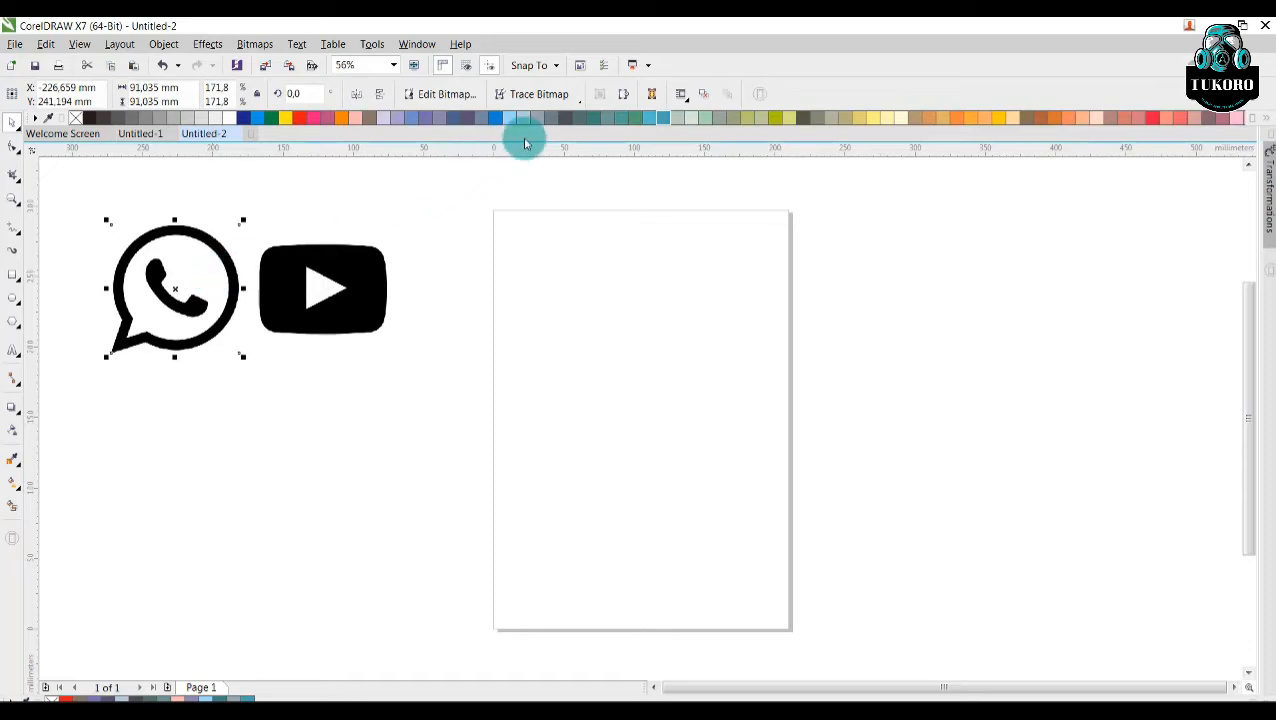
left_click(574, 100)
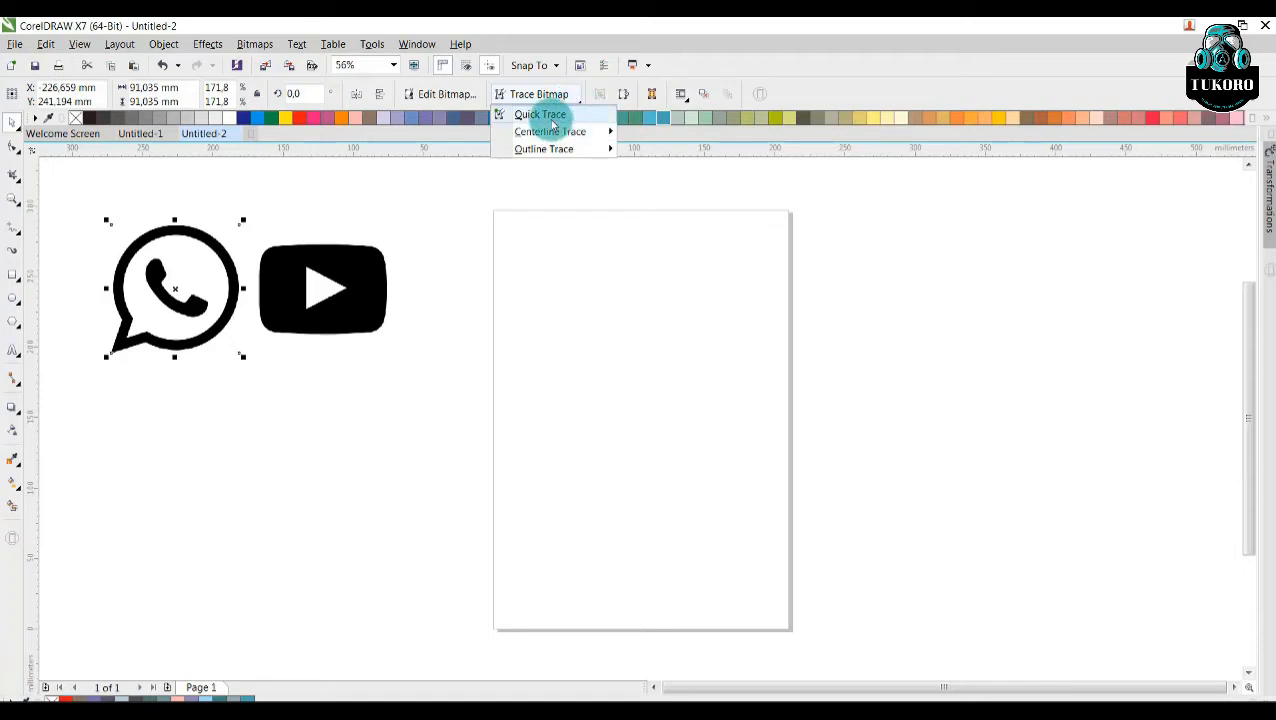
left_click(552, 120)
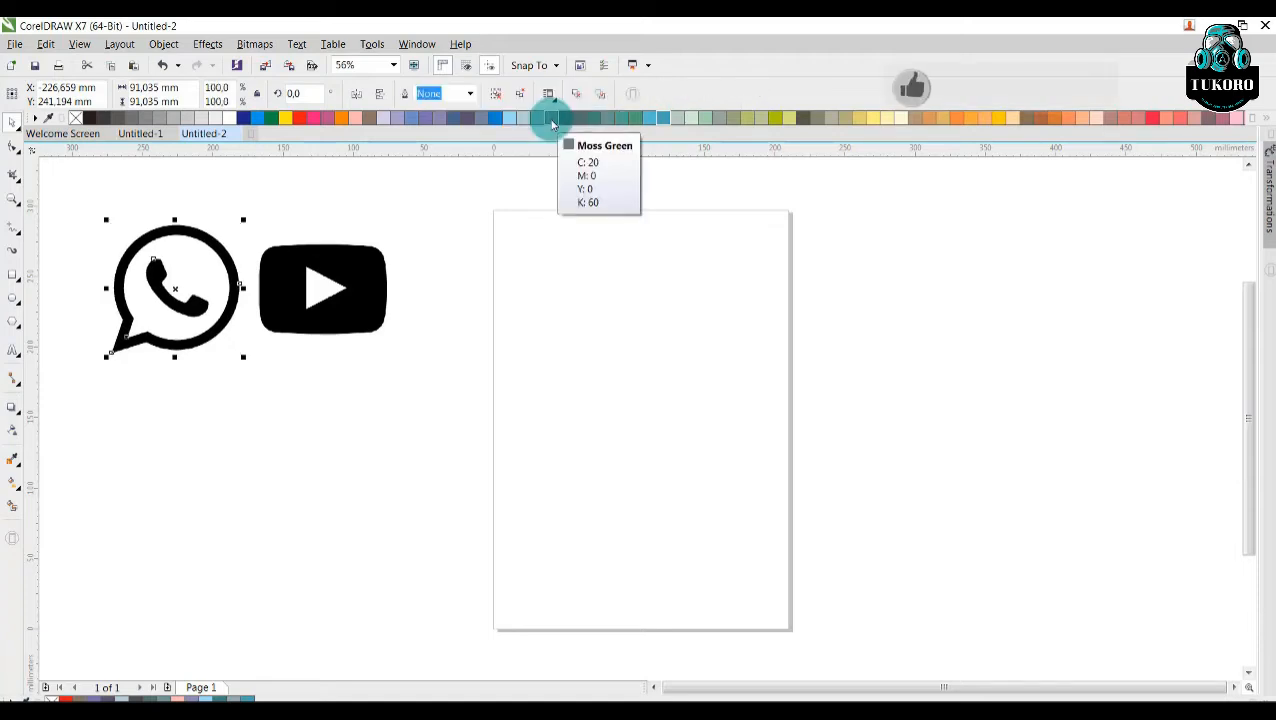
left_click(174, 290)
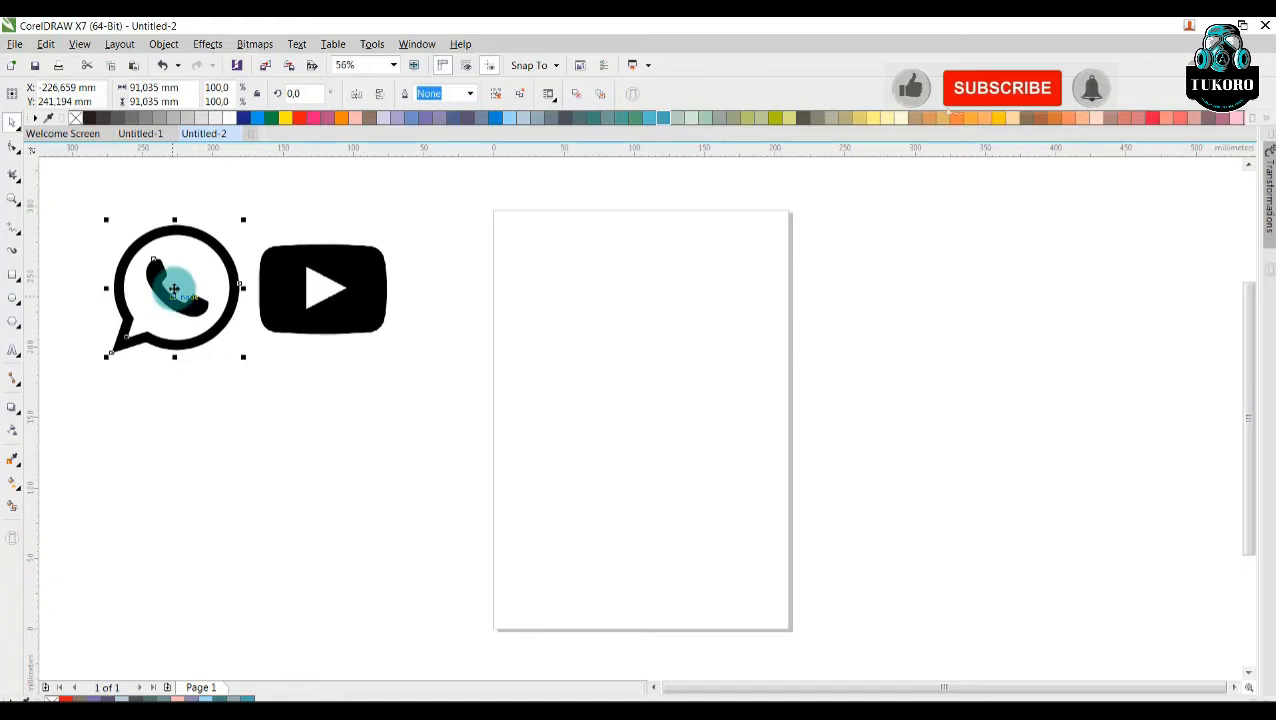
left_click_drag(174, 290, 513, 290)
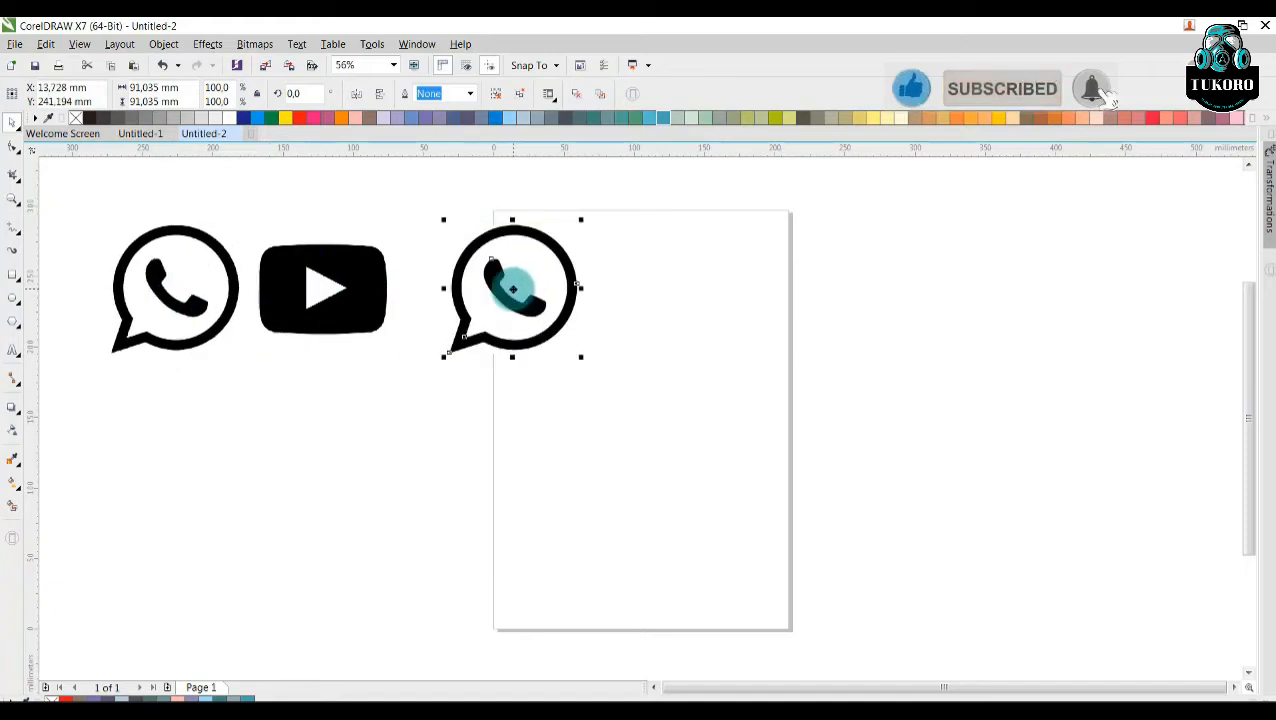
left_click(91, 276)
mouse_move(139, 286)
left_mouse_down()
mouse_move(619, 286)
mouse_move(758, 322)
left_mouse_up()
Step: Compare the edge sharpness of the original WhatsApp bitmap with that of the traced vector copy at high magnification
scroll(758, 322, "up", 4)
scroll(733, 324, "up", 12)
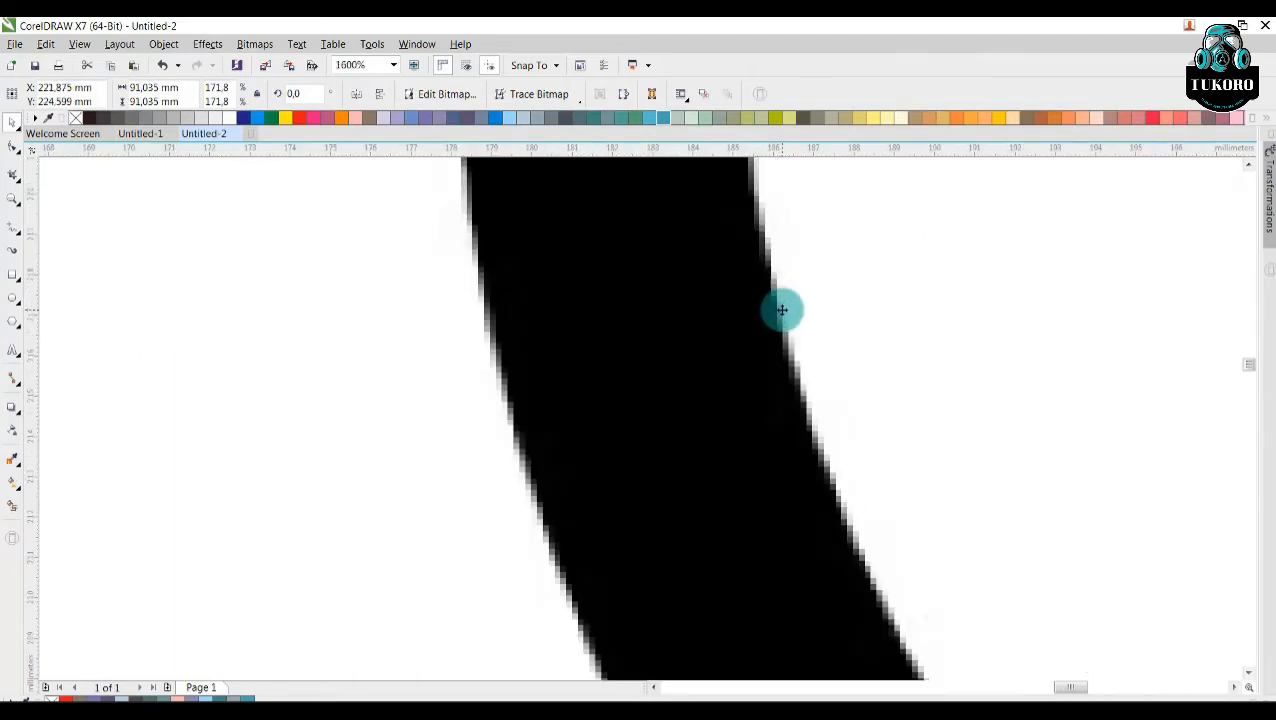
scroll(757, 334, "down", 14)
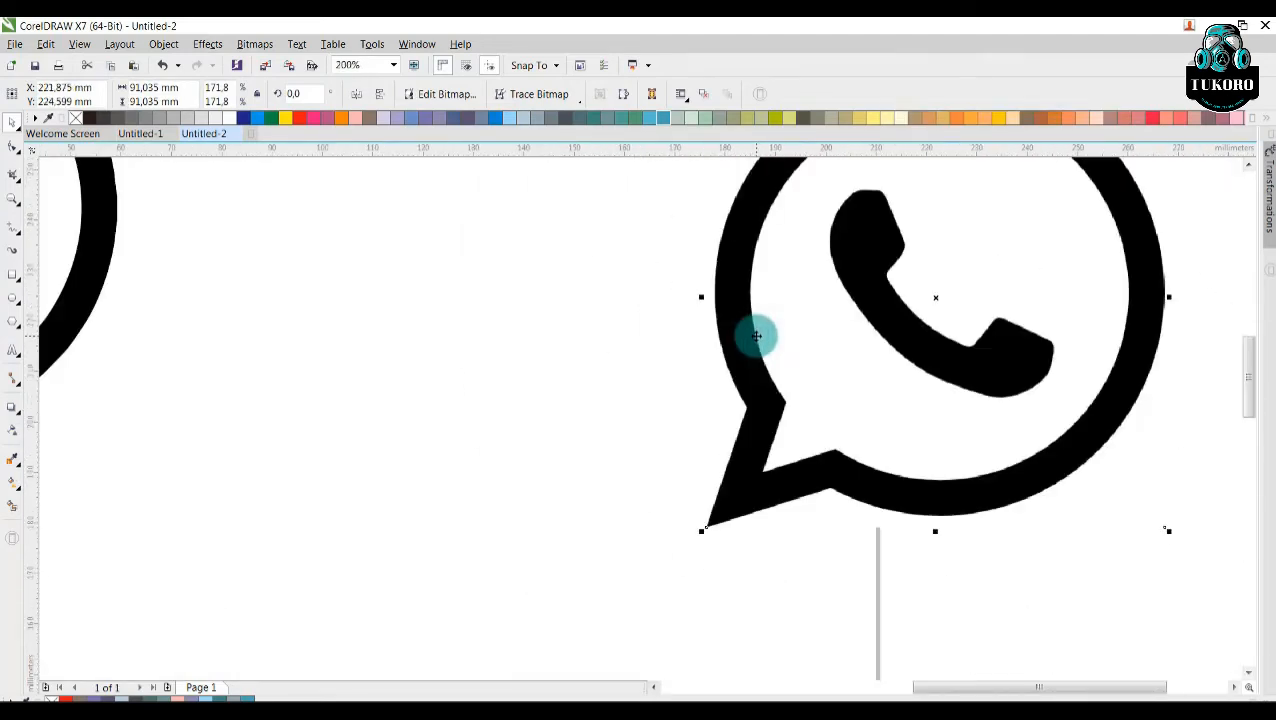
scroll(272, 343, "down", 2)
scroll(272, 343, "up", 17)
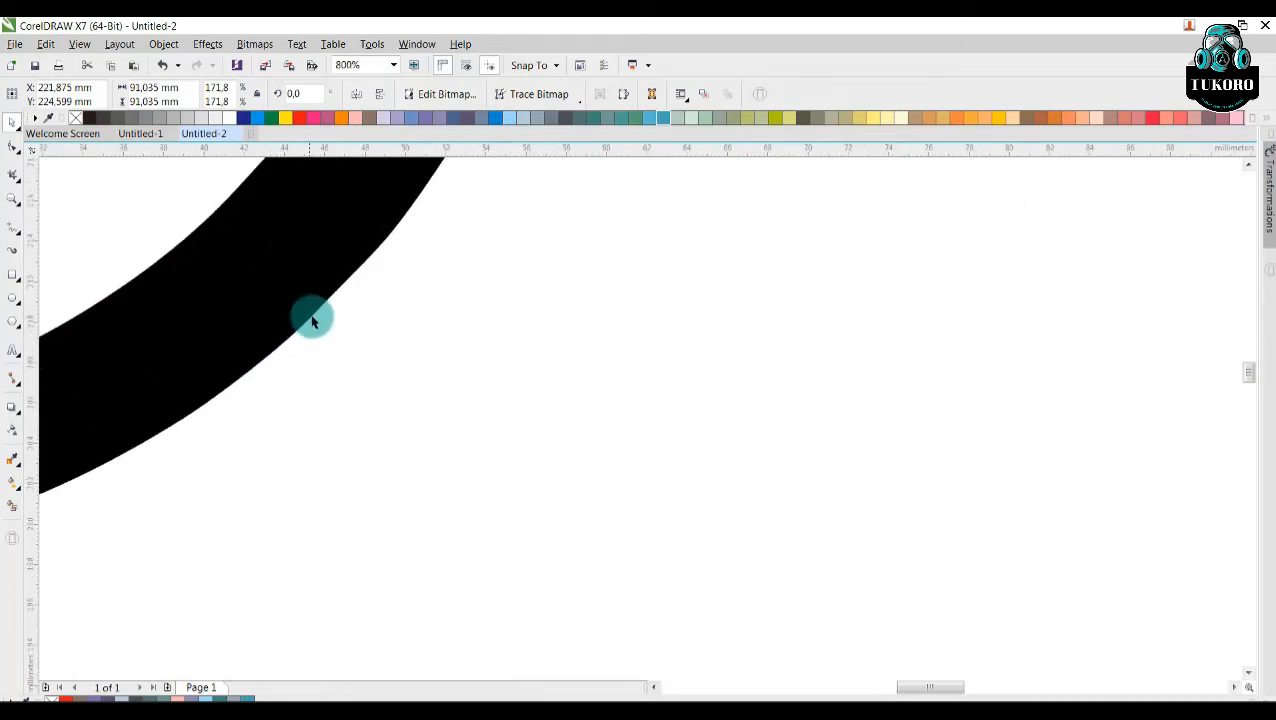
scroll(336, 311, "down", 2)
scroll(581, 404, "down", 4)
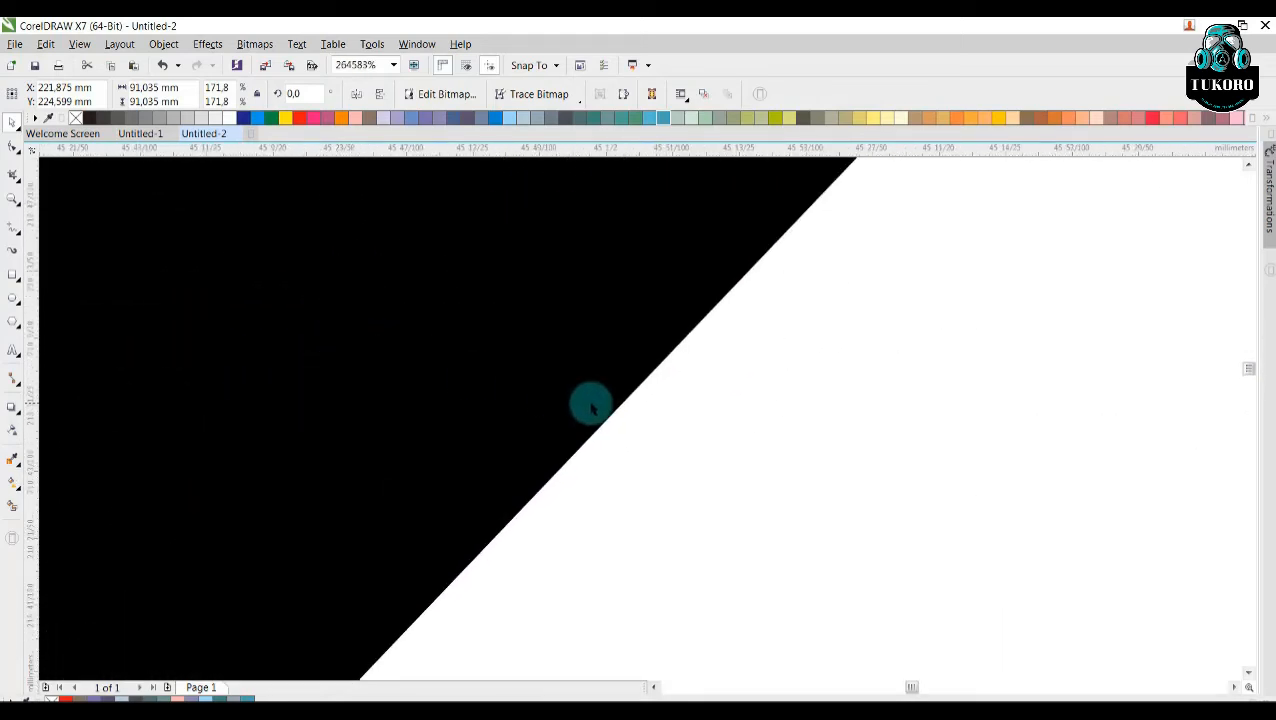
scroll(581, 404, "down", 12)
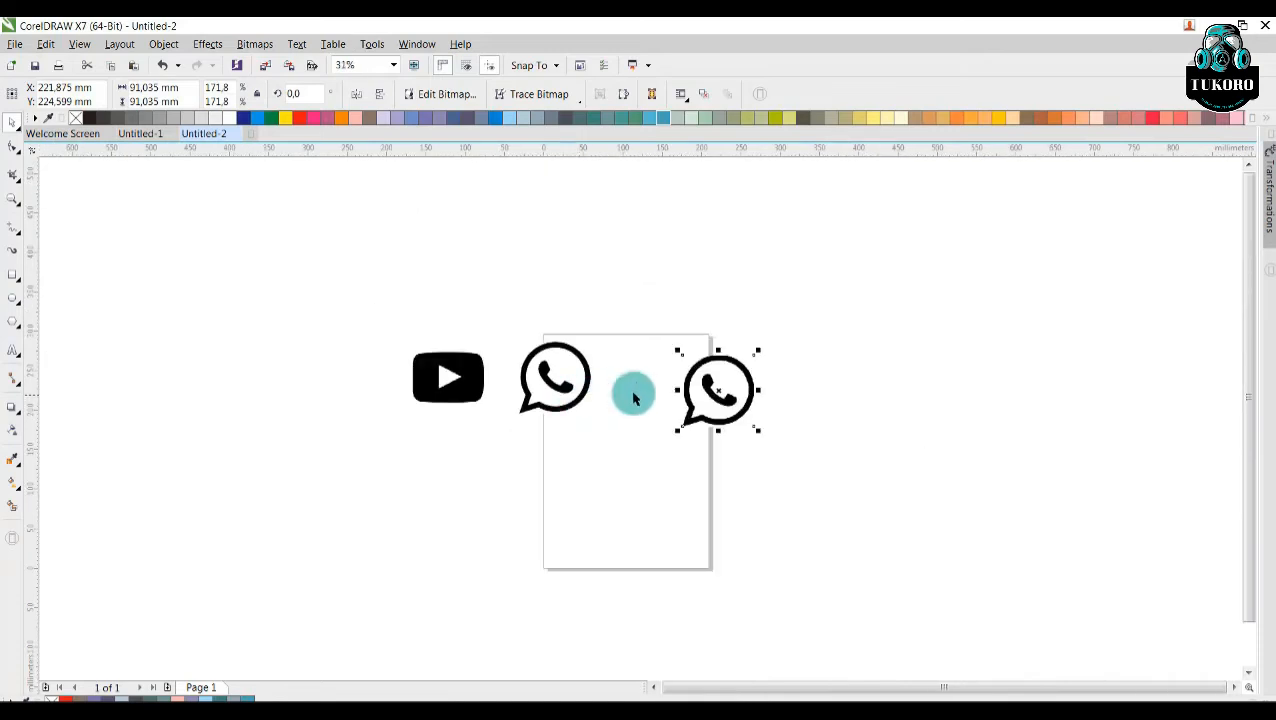
scroll(572, 382, "up", 4)
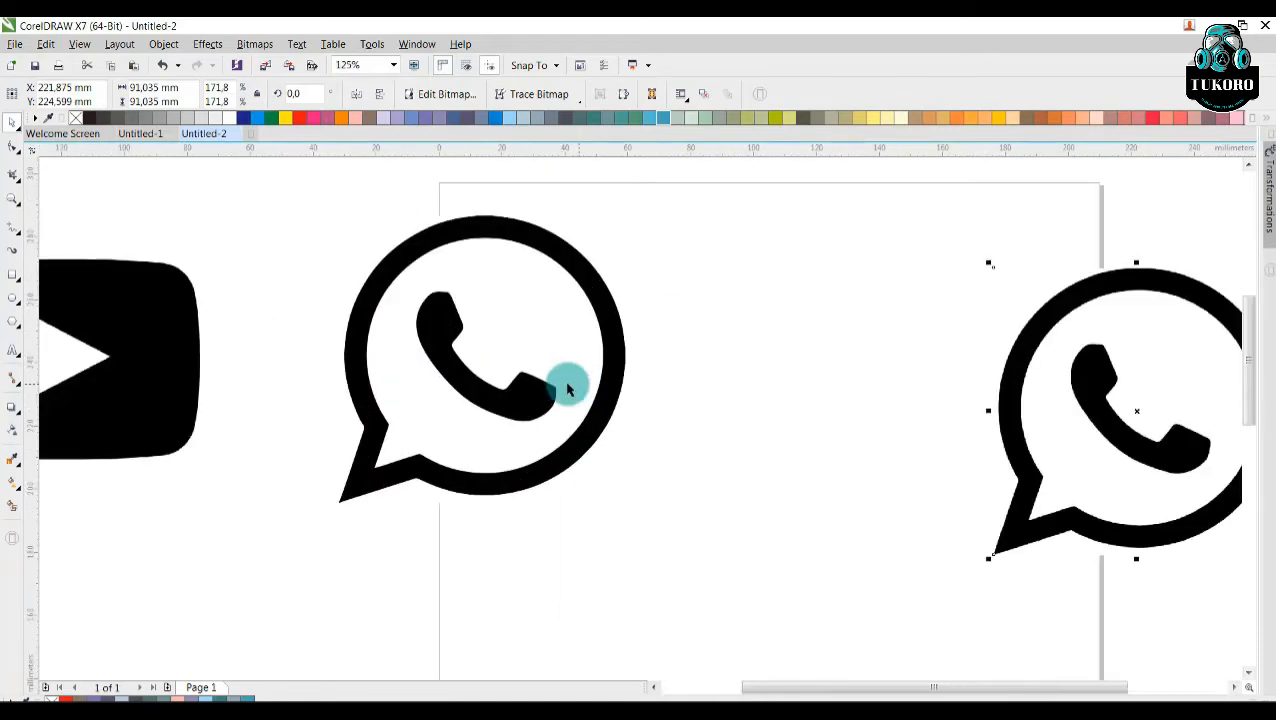
Step: Try filling the whole traced WhatsApp group with red, and undo the fill
left_click(441, 335)
scroll(441, 335, "down", 2)
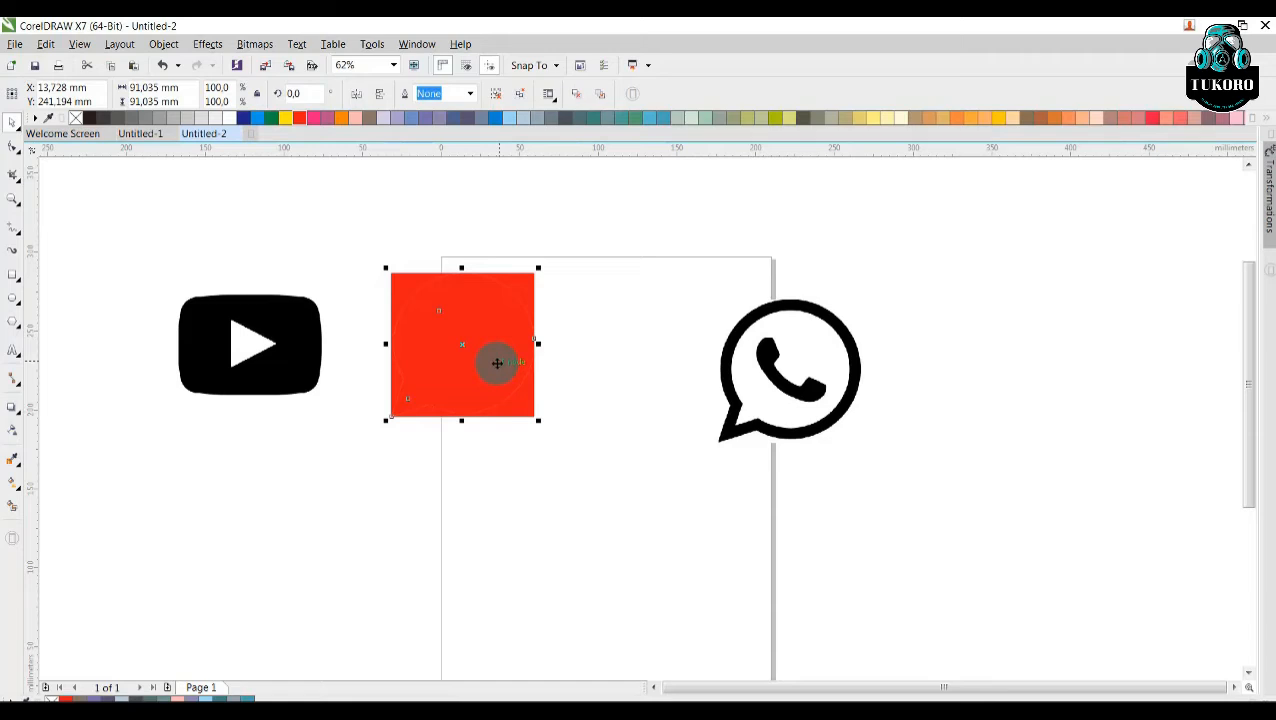
key("ctrl+z")
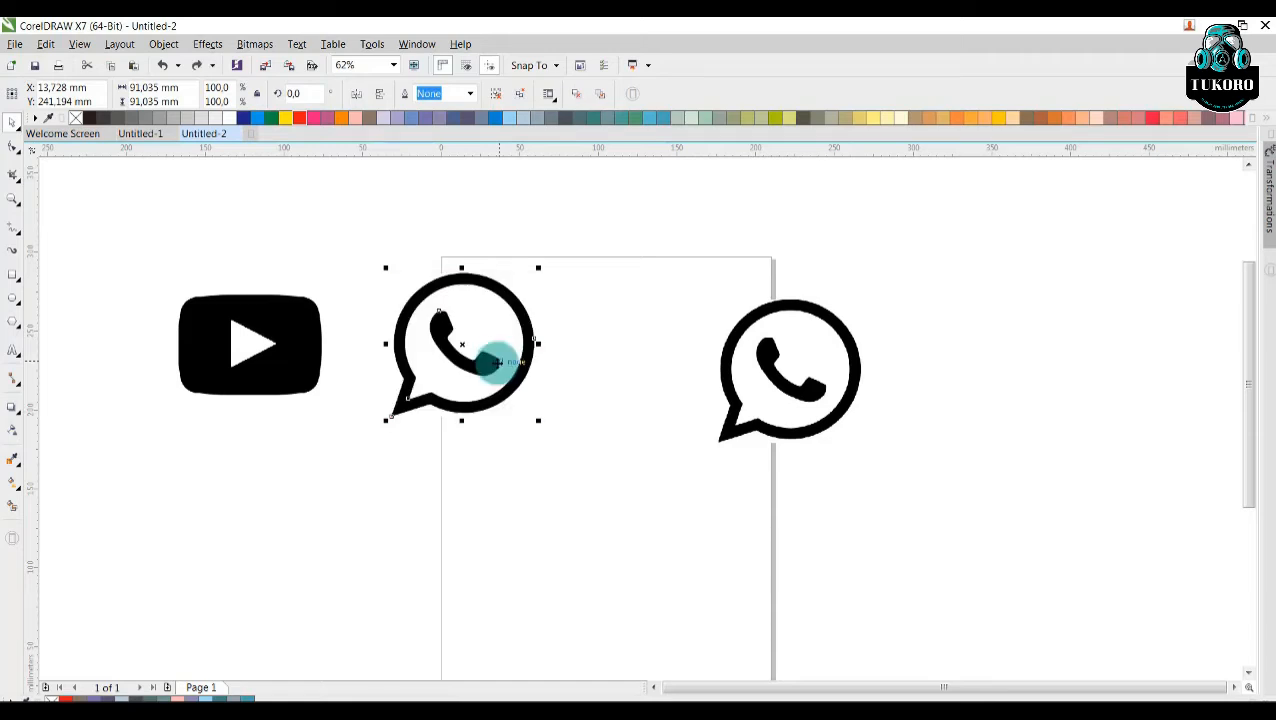
Step: Ungroup all objects of the traced WhatsApp icon
right_click(498, 357)
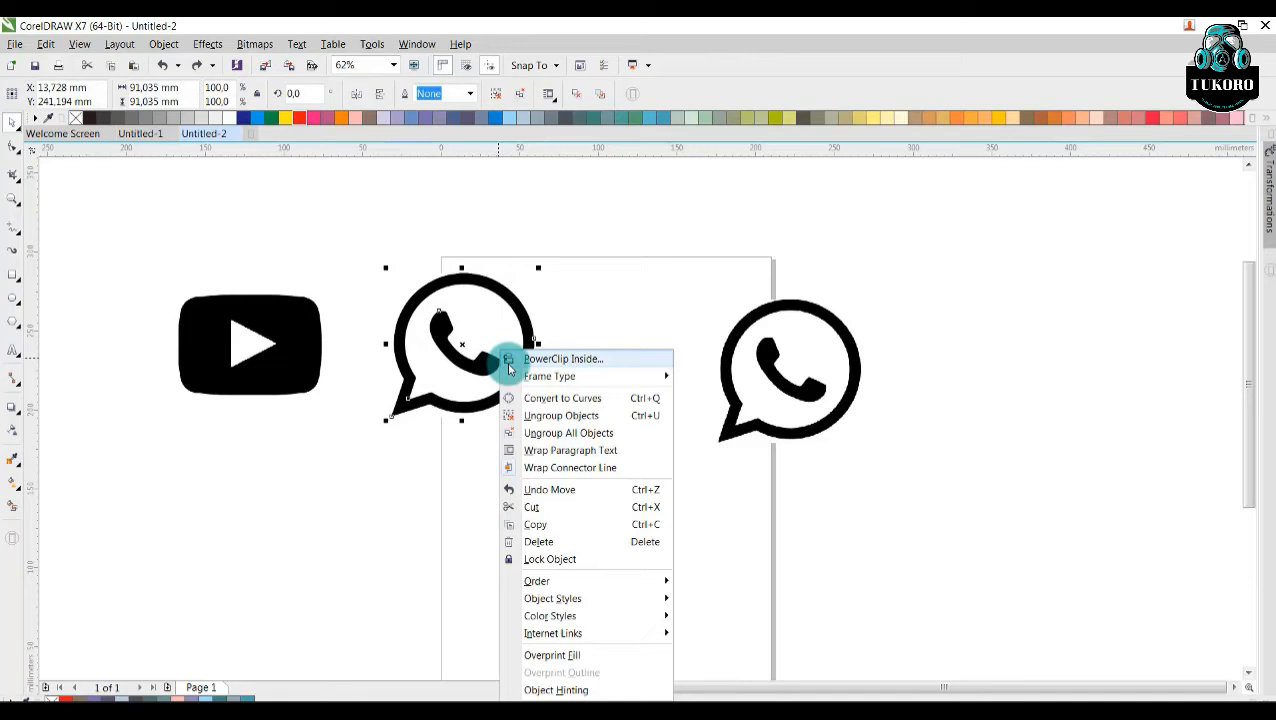
left_click(568, 434)
left_click(496, 342)
Step: Fill the traced icon's inner bubble with muted purple, its outer ring with orange and its handset with green
scroll(496, 330, "up", 2)
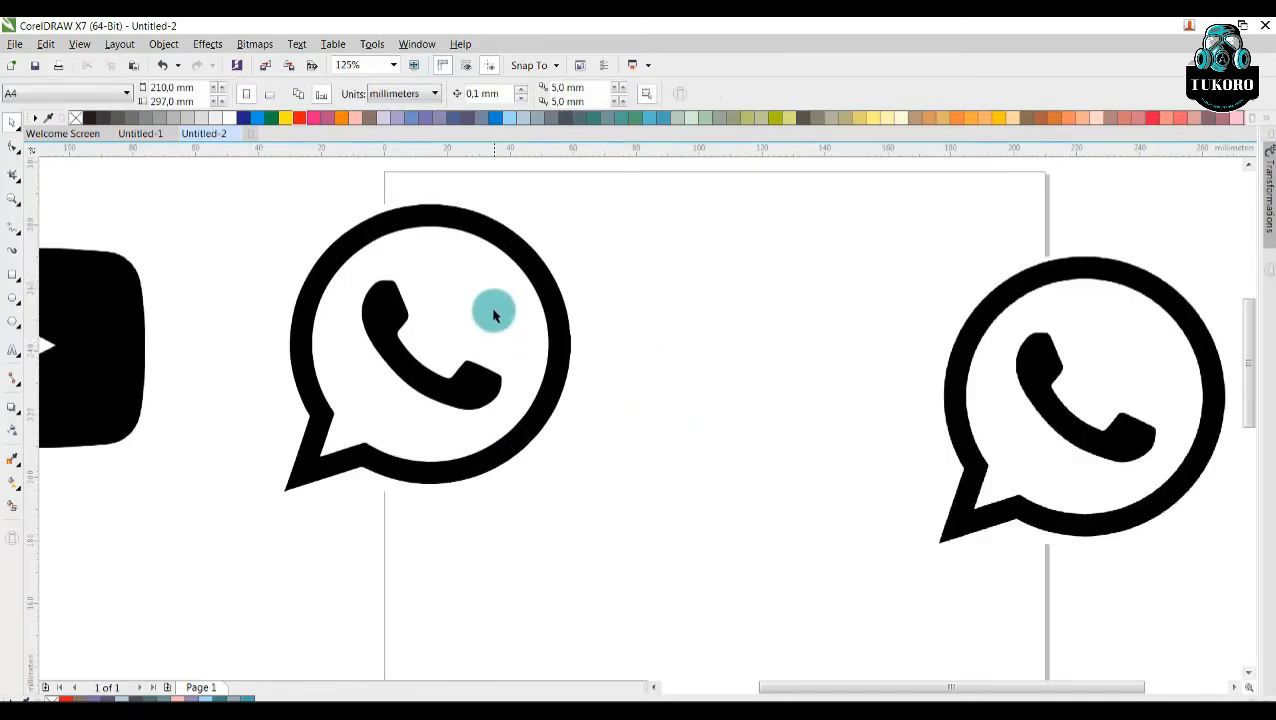
left_click(442, 120)
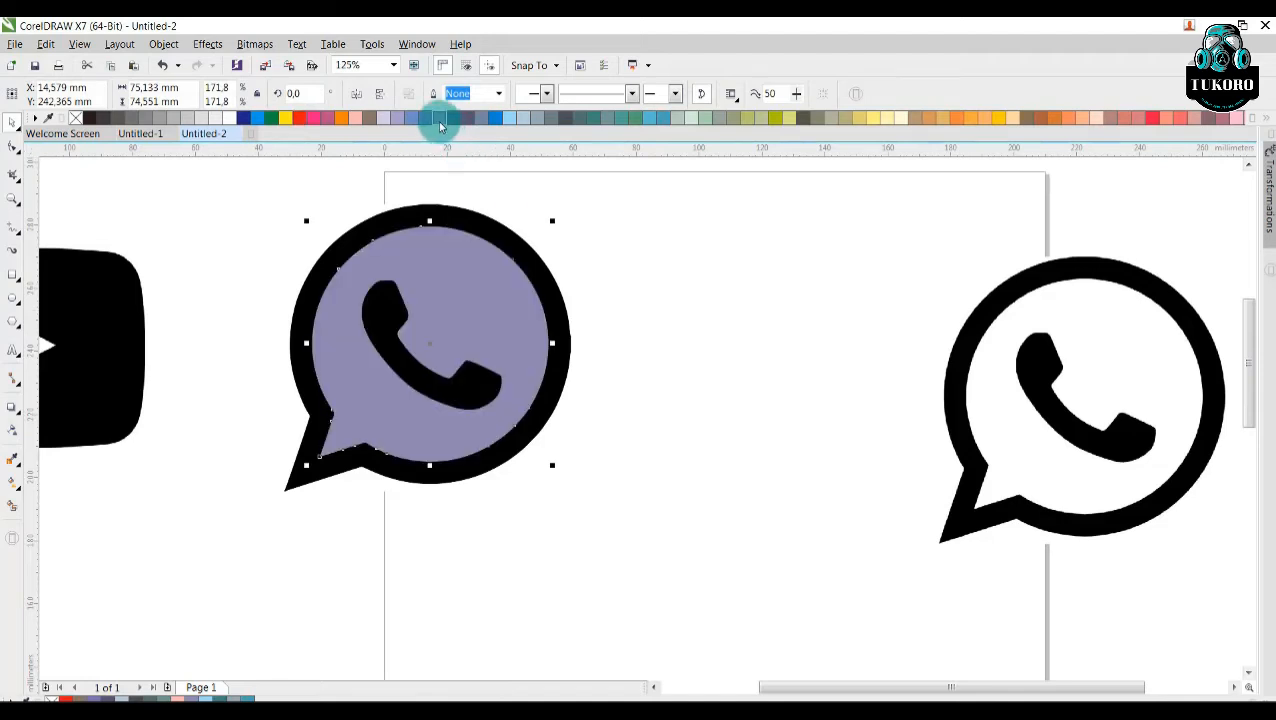
left_click(601, 222)
left_click(503, 238)
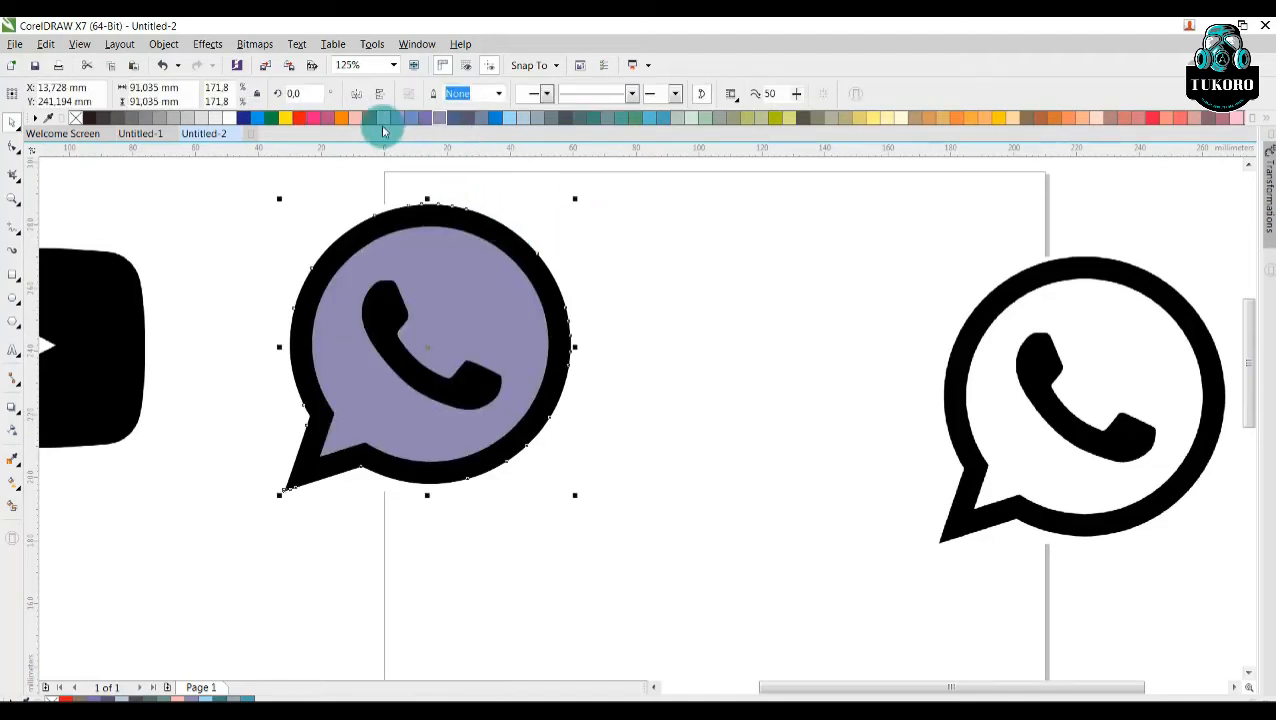
left_click(341, 118)
left_click(740, 308)
left_click(378, 315)
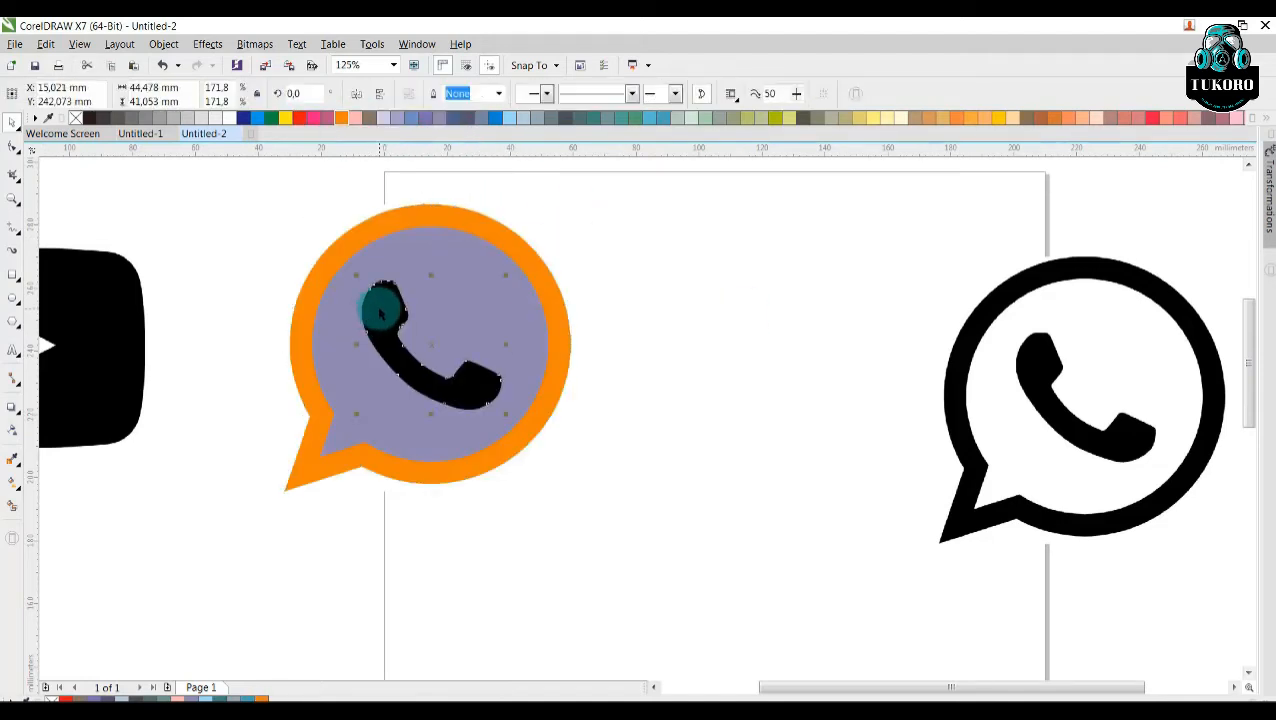
left_click(283, 119)
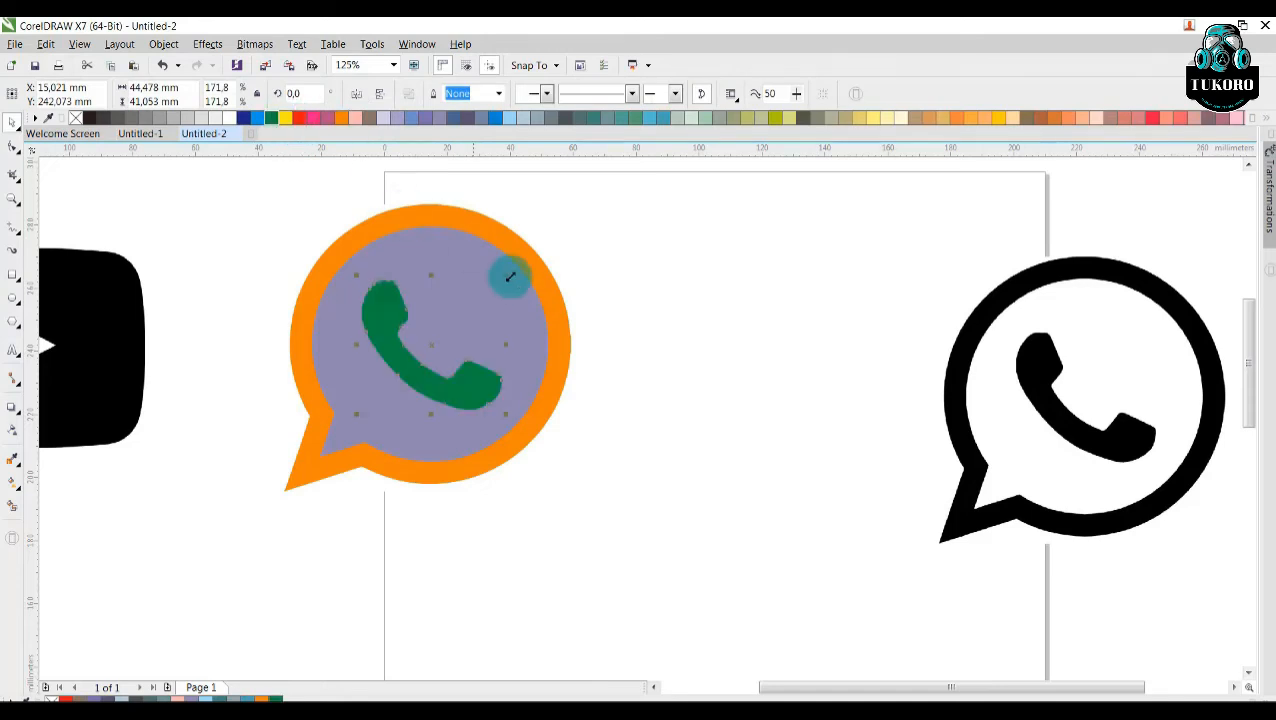
Step: Recolor the traced icon's inner bubble blue and finally white, and fill its outer ring and handset with black
left_click(507, 276)
left_click(256, 119)
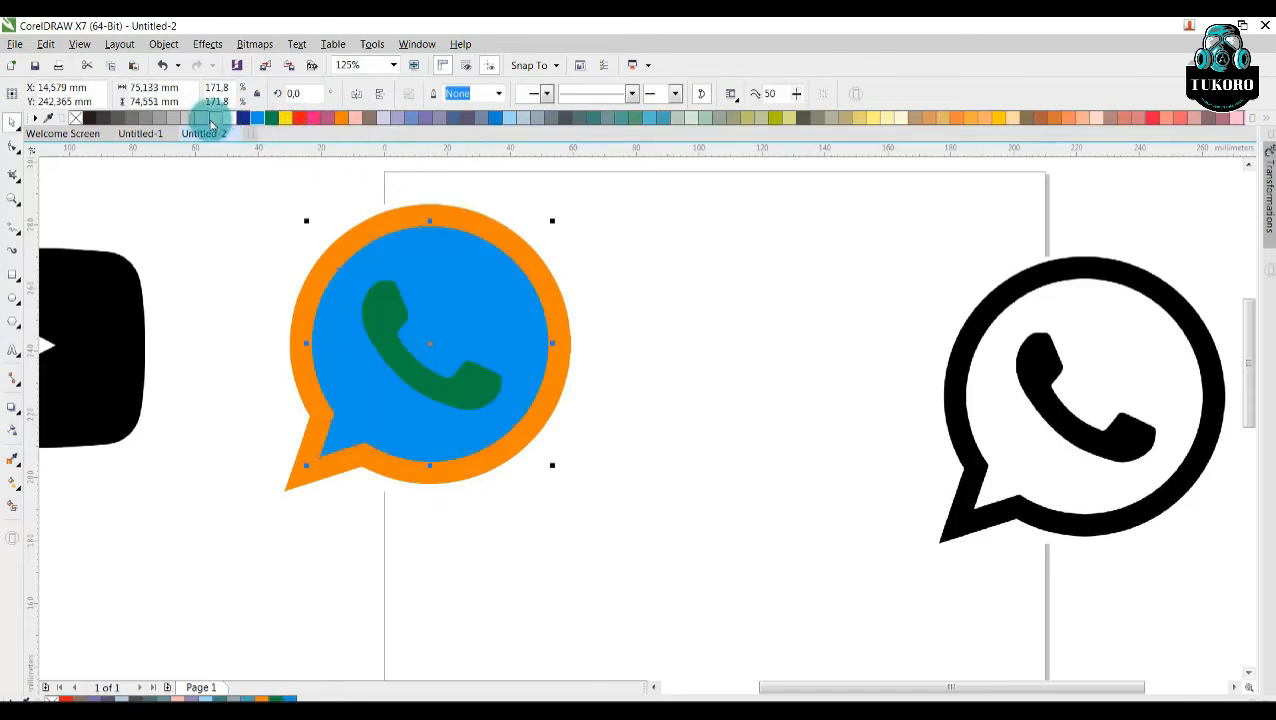
left_click(230, 124)
left_click(678, 279)
left_click(541, 276)
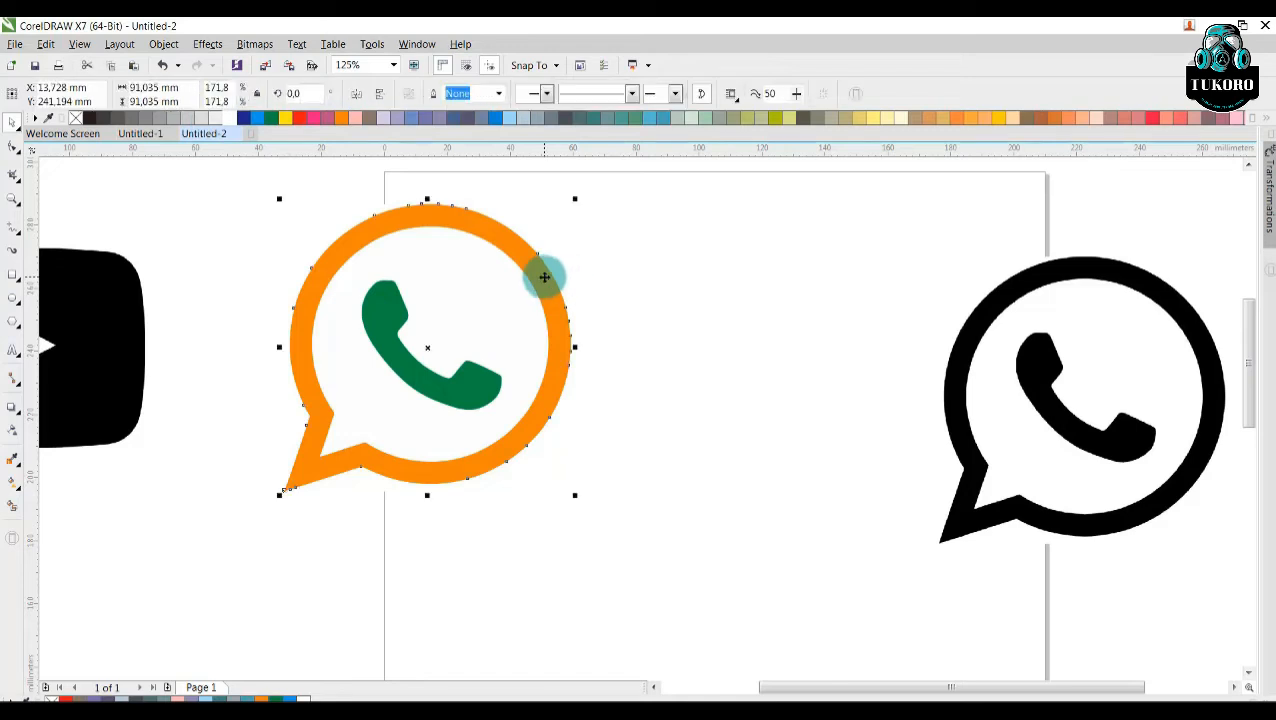
left_click(88, 118)
left_click(373, 340)
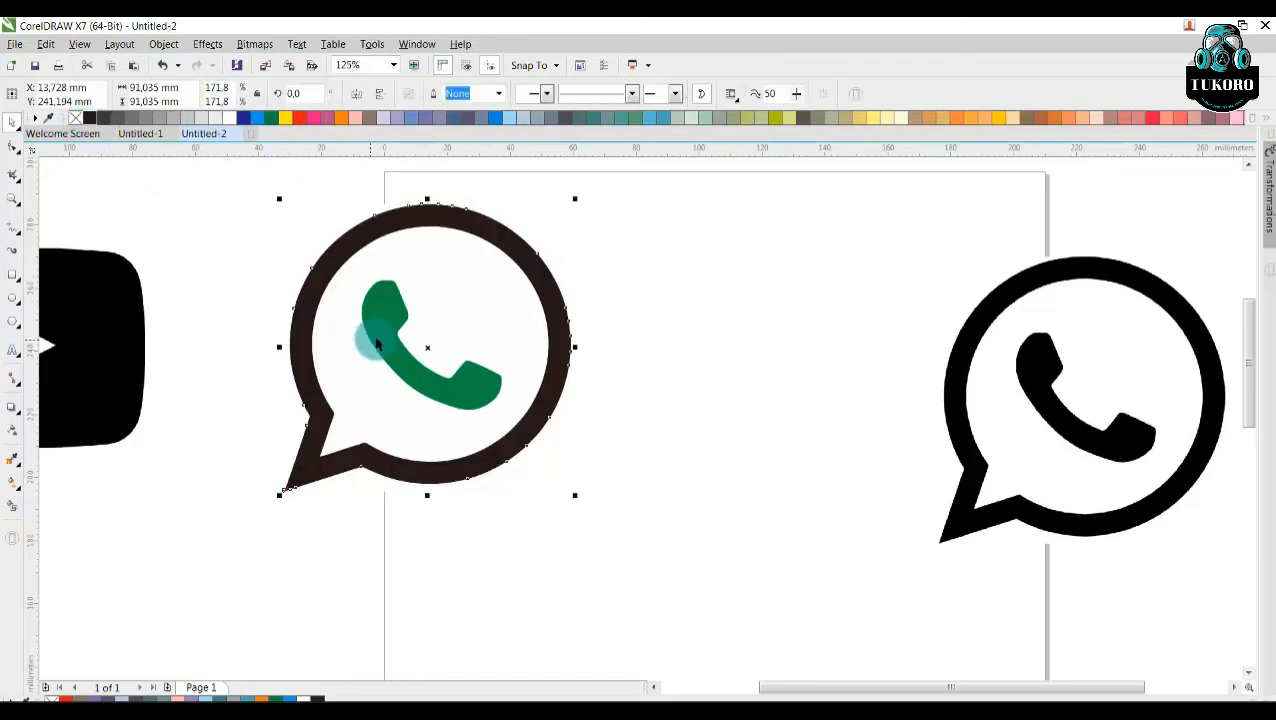
left_click(90, 118)
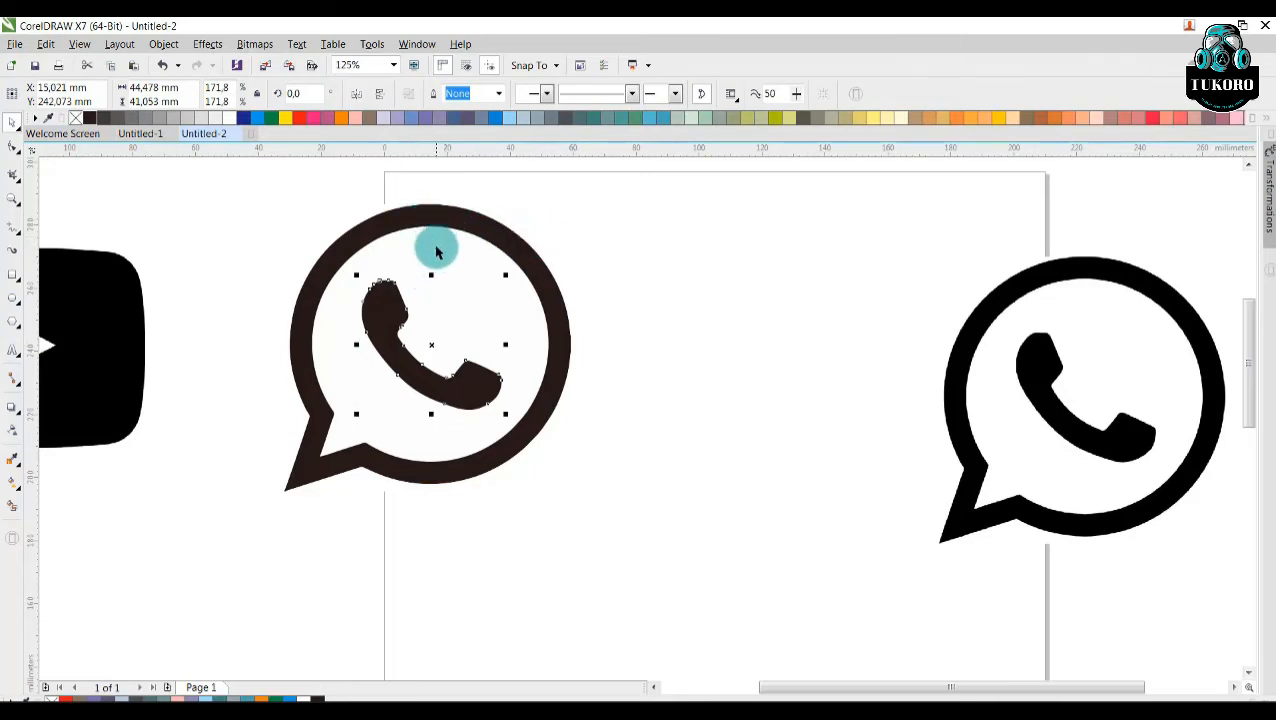
left_click(718, 248)
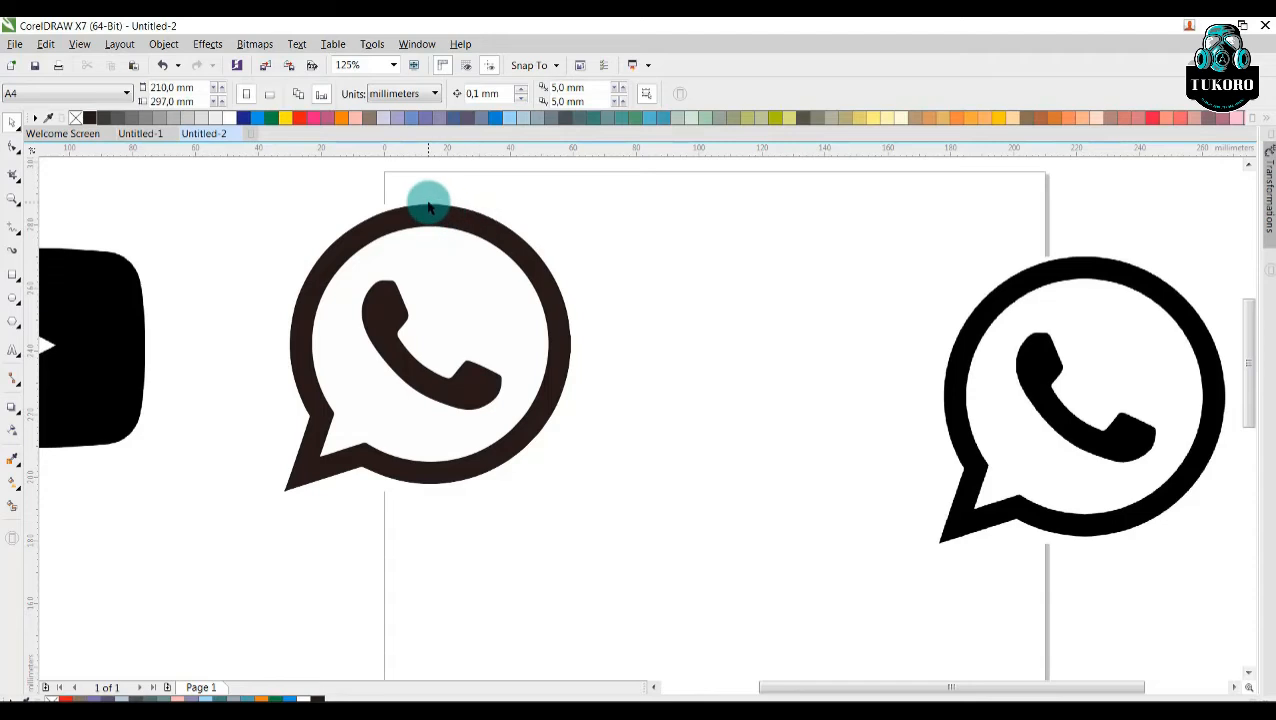
Step: Delete the node at the left end of the flat segment atop the traced icon's outer ring with the Shape tool
scroll(428, 205, "up", 3)
scroll(428, 205, "up", 3)
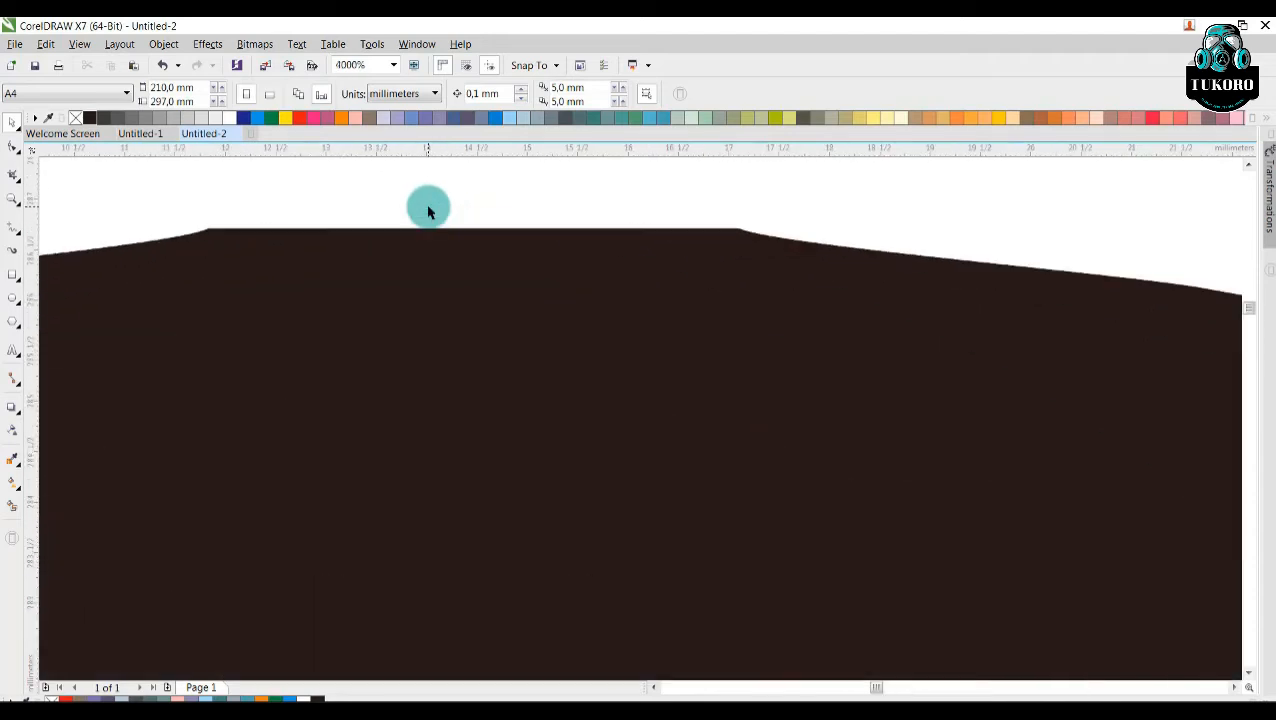
left_click(513, 344)
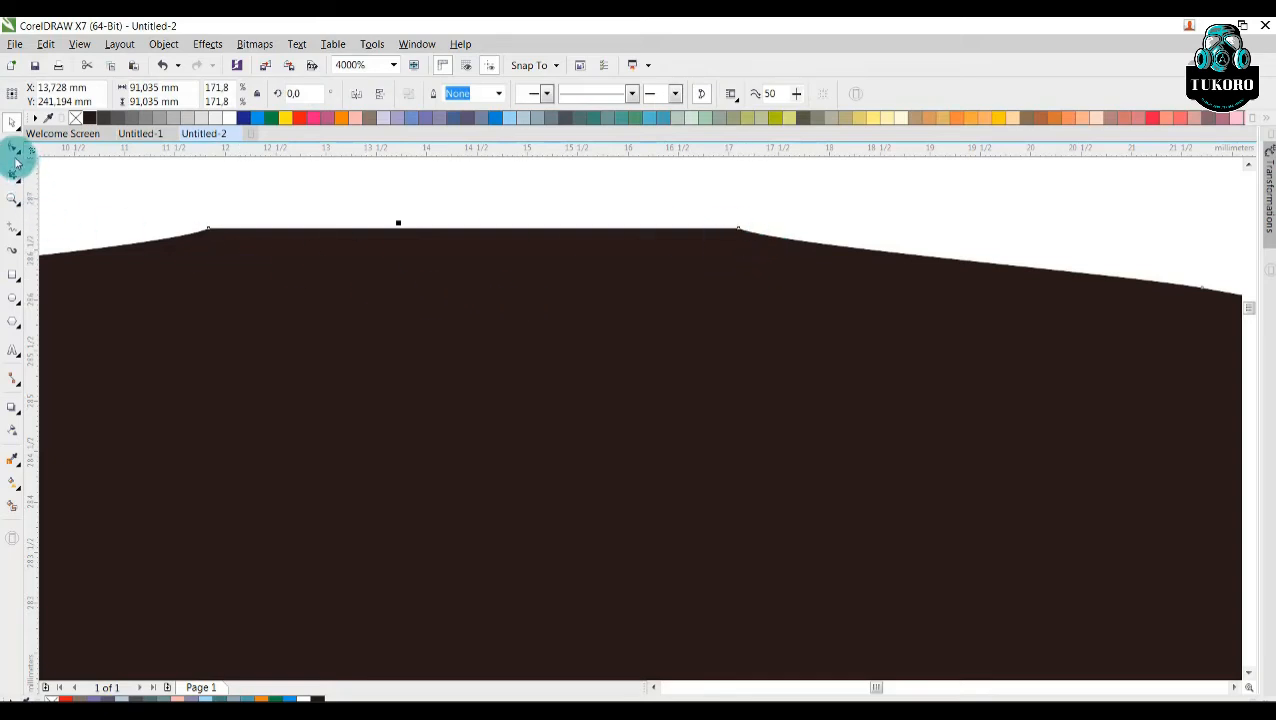
left_click(13, 150)
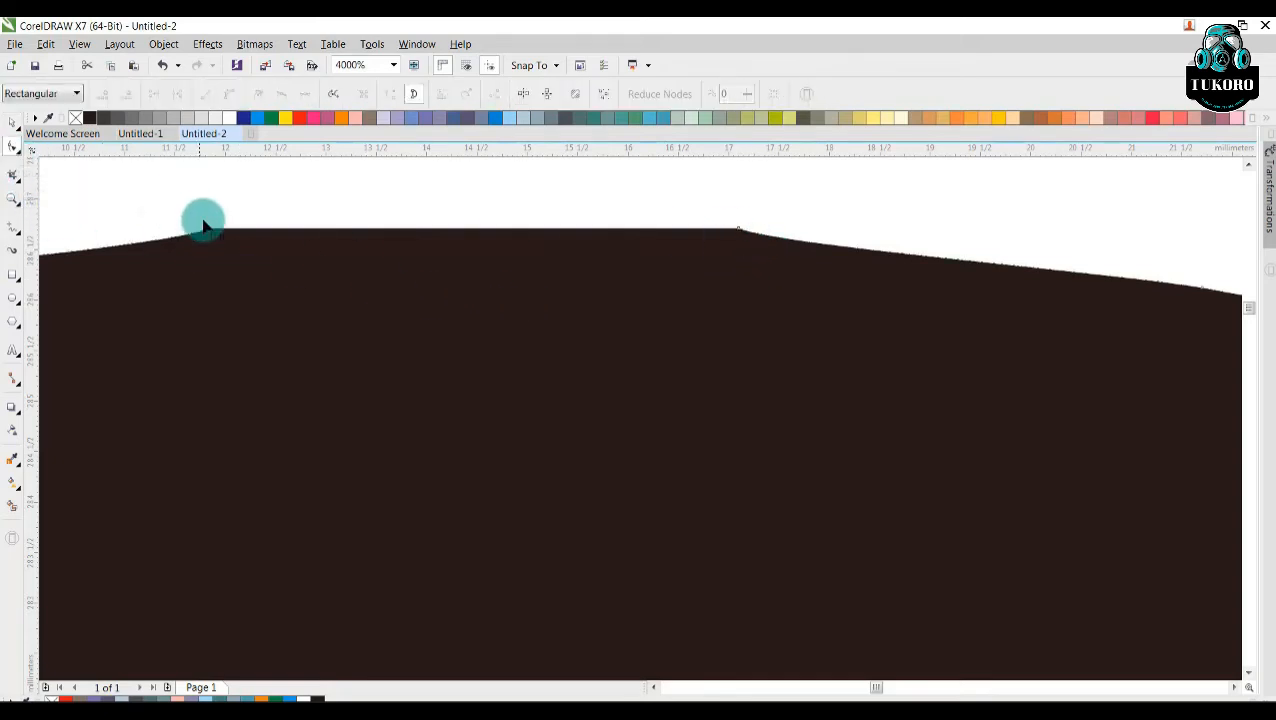
left_click(208, 232)
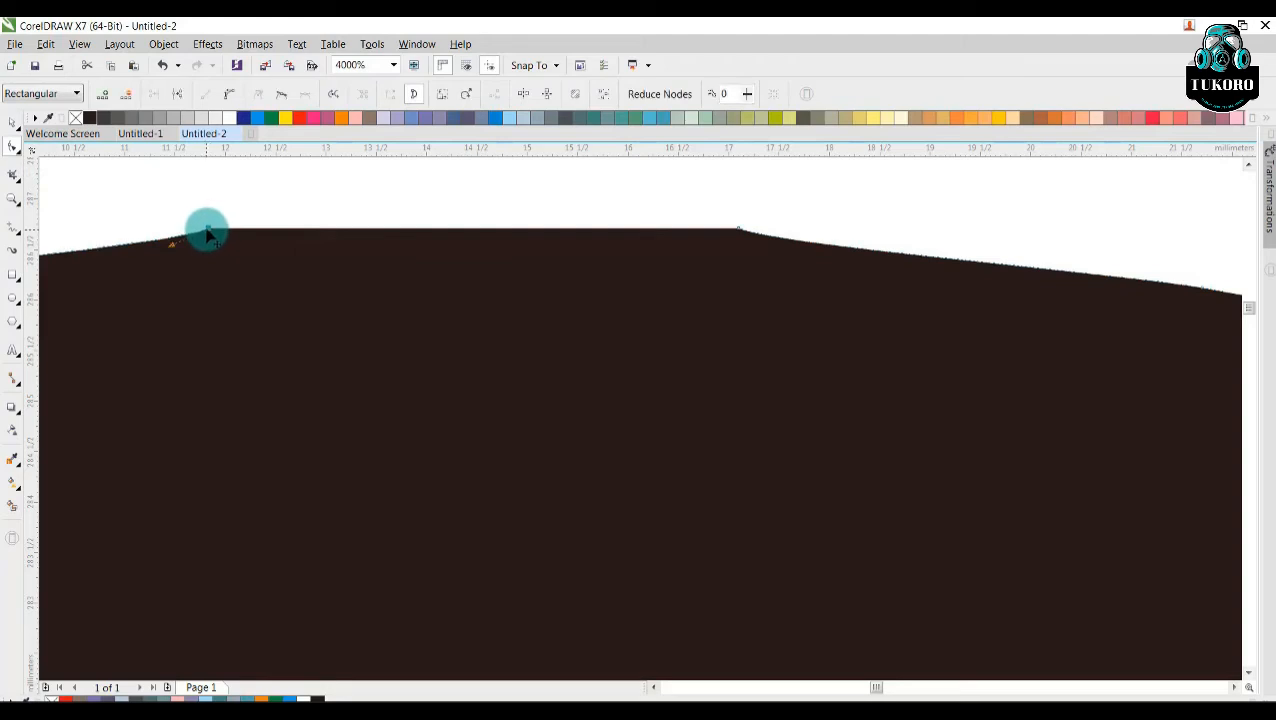
key("Delete")
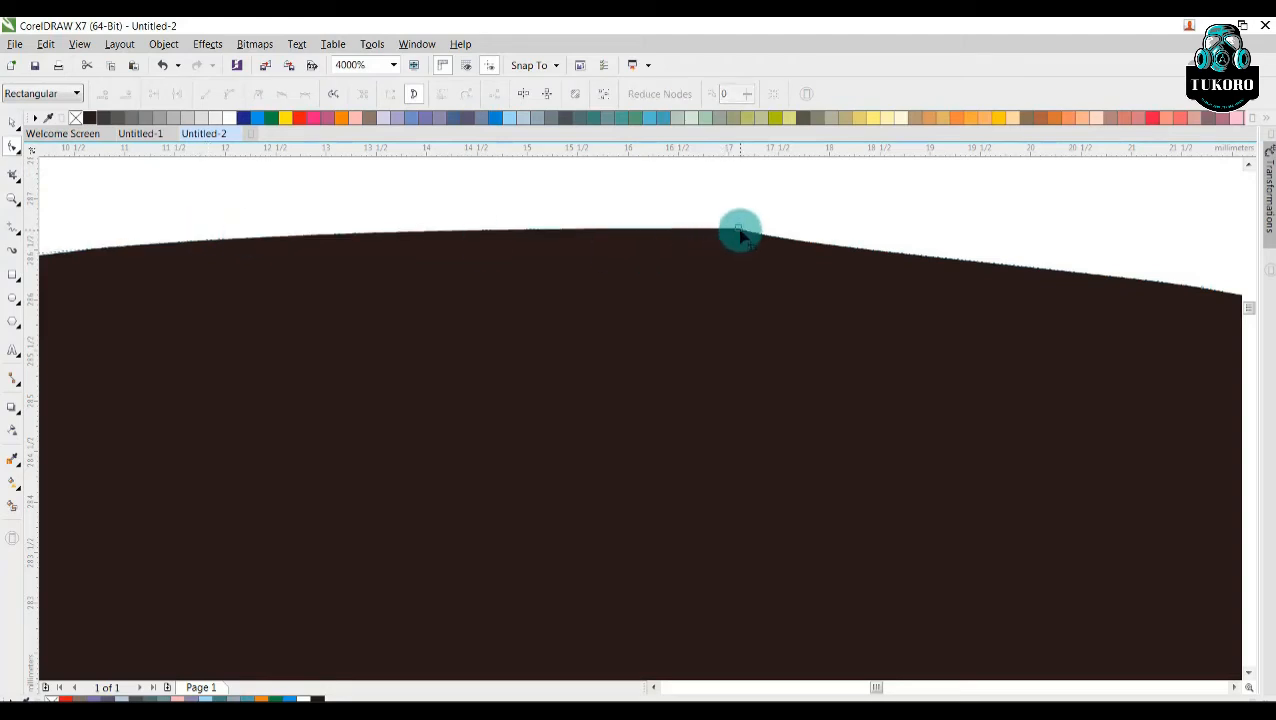
scroll(680, 287, "down", 5)
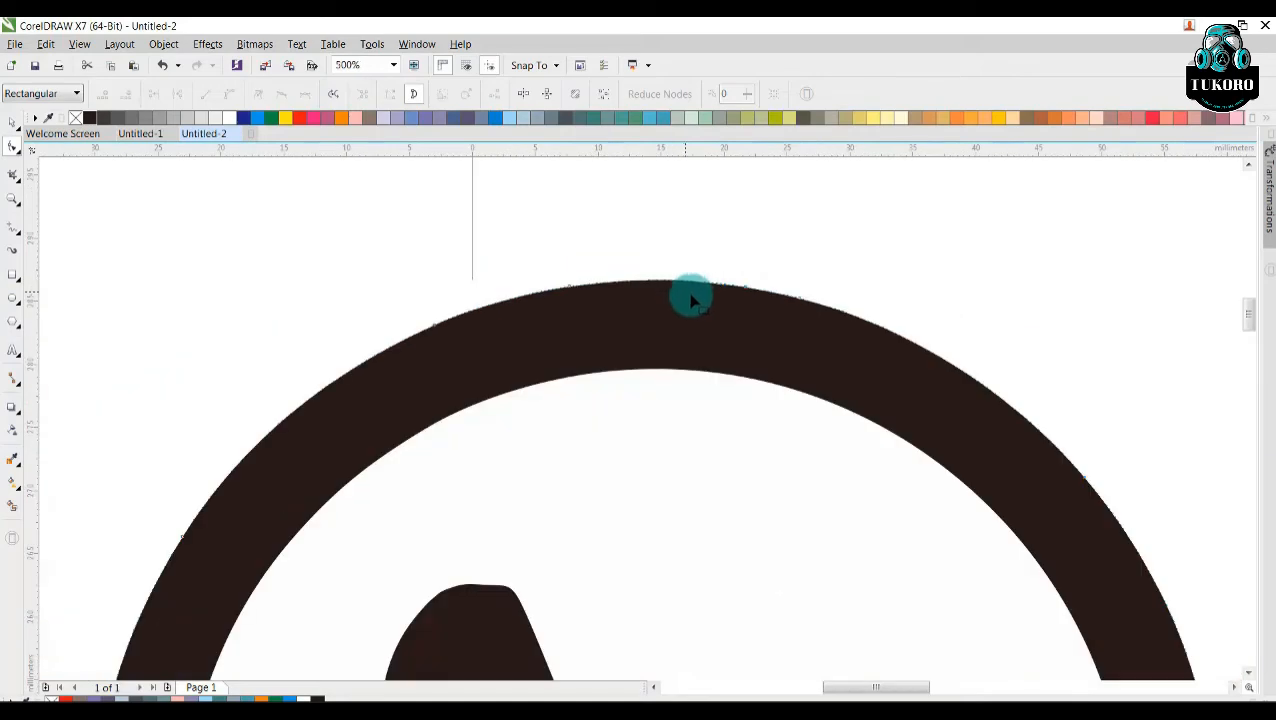
Step: Delete the two nodes bounding the flat segment on the right side of the traced icon's outer ring with the Shape tool
scroll(695, 300, "down", 4)
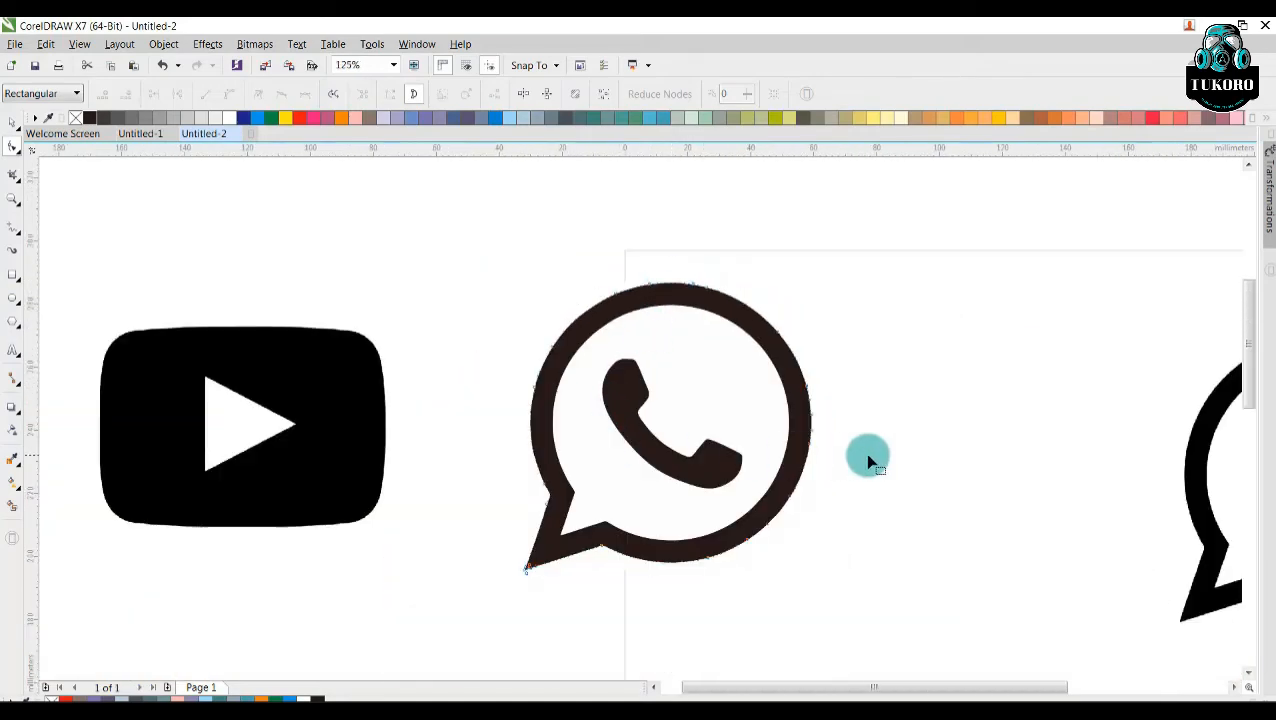
scroll(815, 445, "up", 2)
scroll(815, 445, "up", 4)
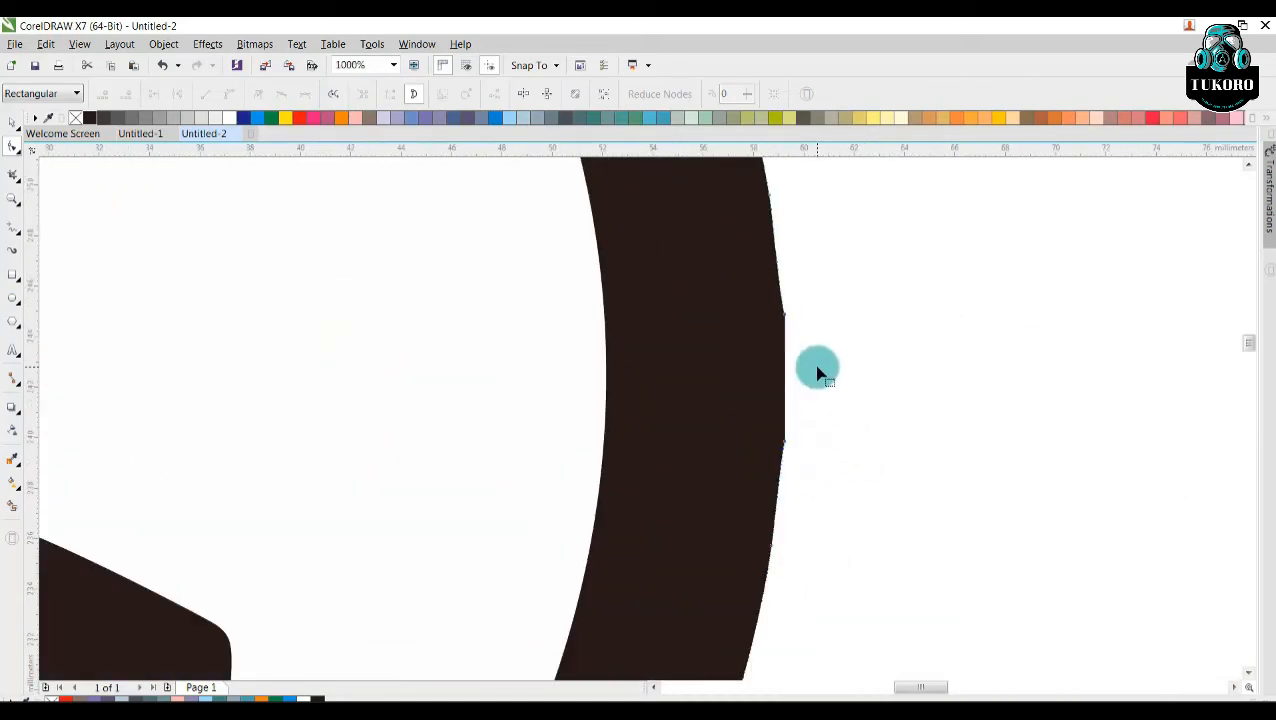
scroll(746, 530, "up", 1)
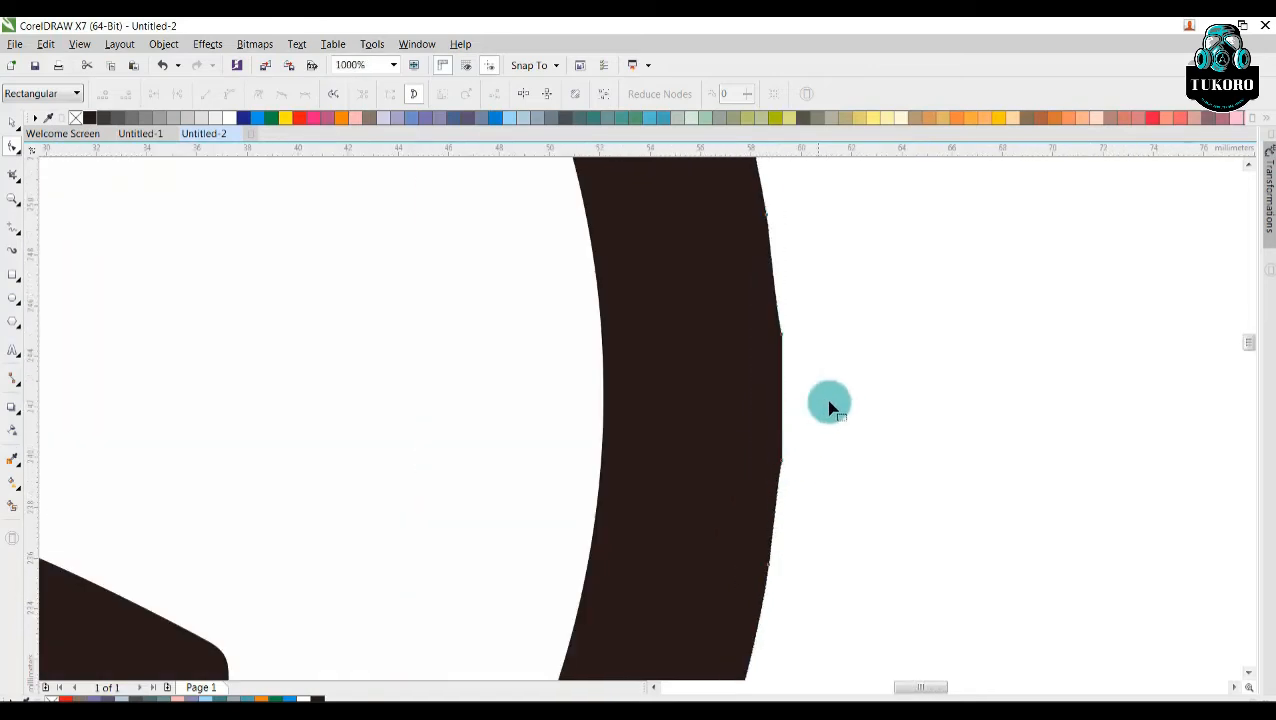
scroll(784, 468, "down", 2)
left_click(719, 500)
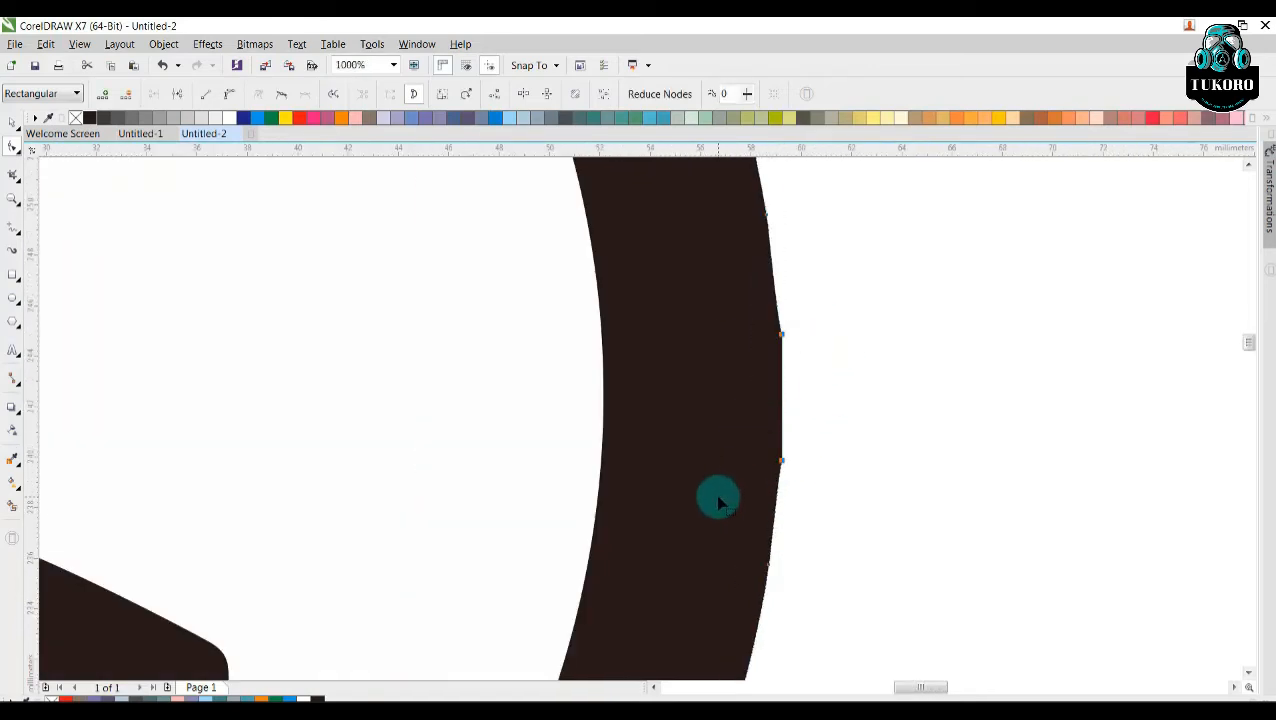
scroll(866, 424, "down", 2)
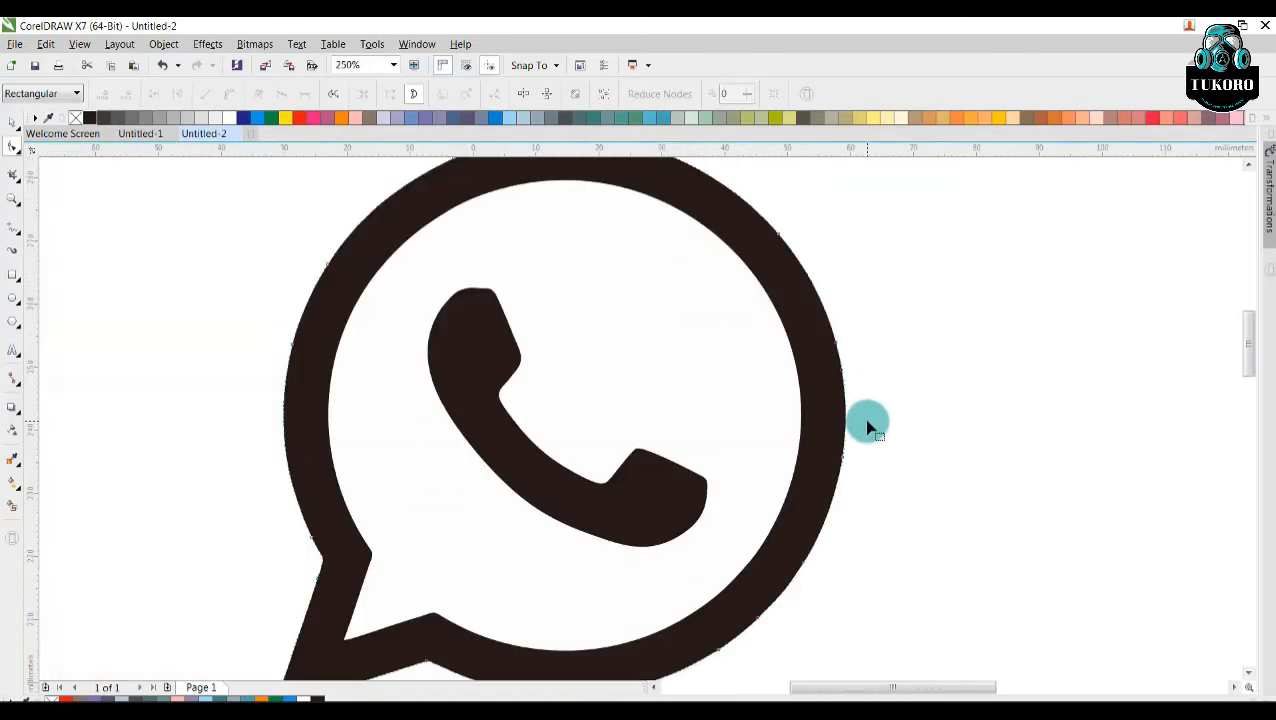
scroll(285, 410, "up", 2)
scroll(305, 413, "down", 1)
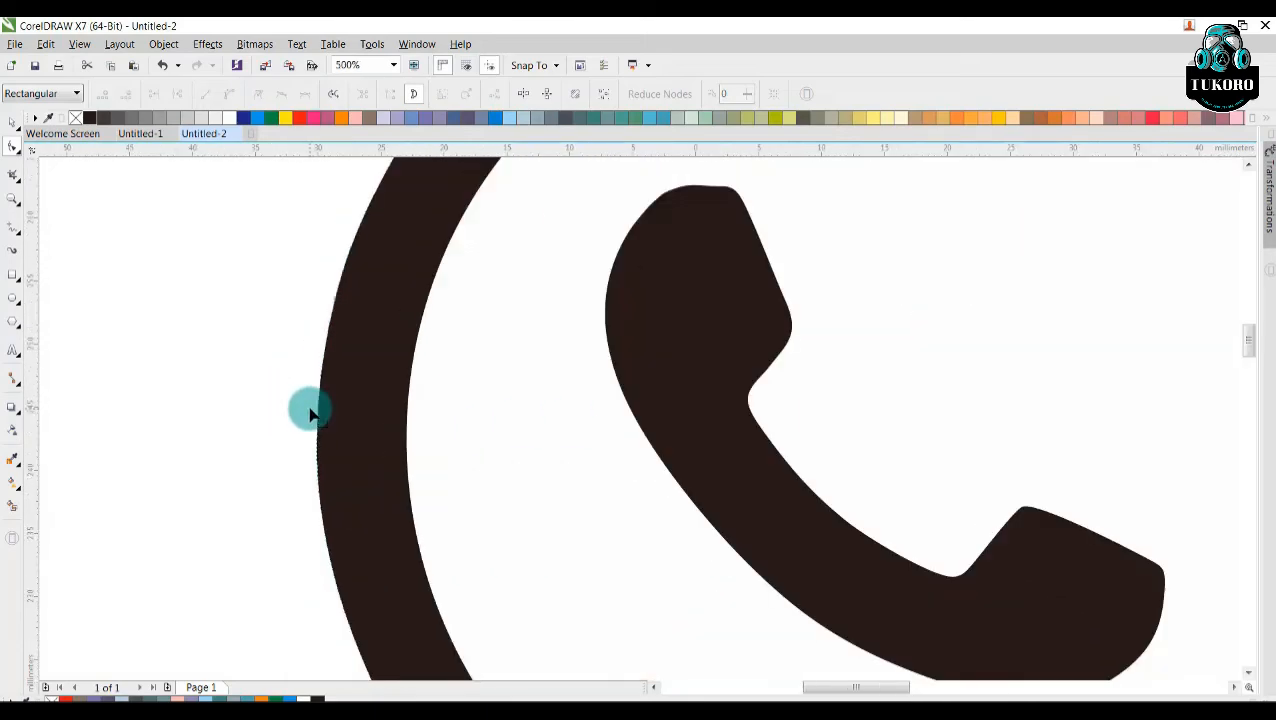
scroll(337, 288, "up", 2)
scroll(337, 290, "down", 5)
scroll(373, 382, "up", 2)
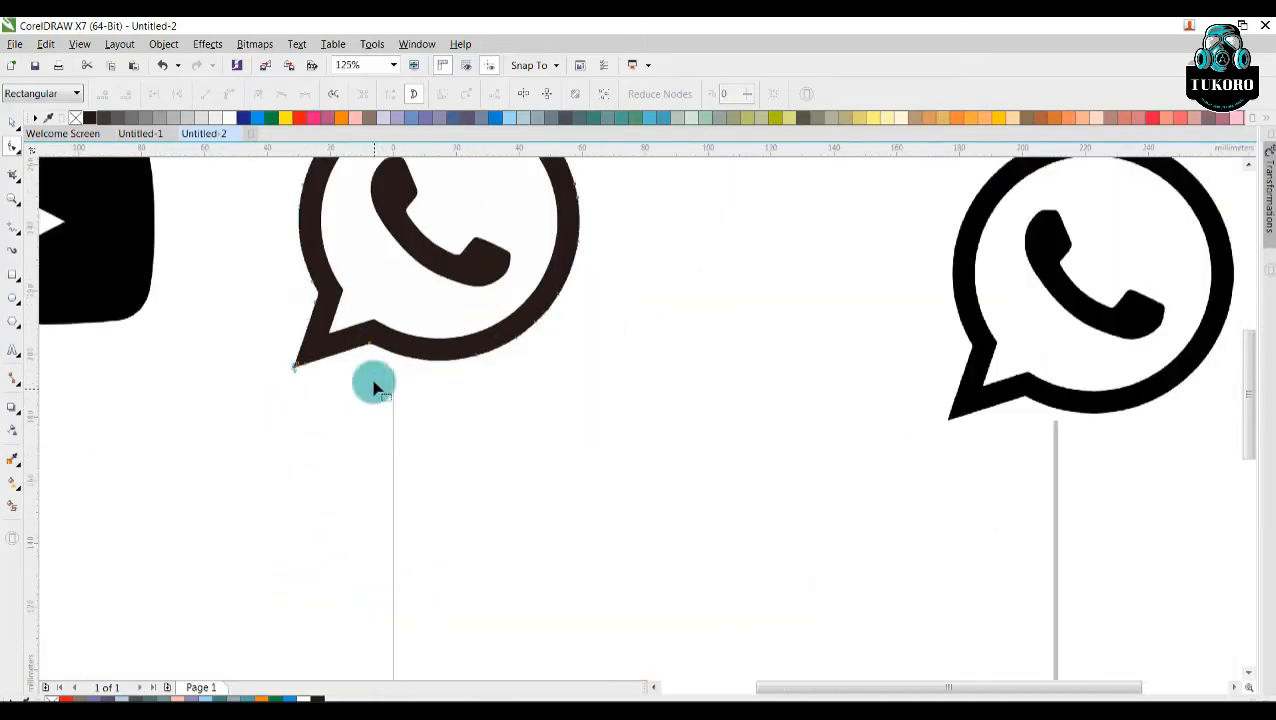
Step: Move the original WhatsApp bitmap off the page's right side to about X 318 mm, Y 227 mm
scroll(523, 369, "down", 2)
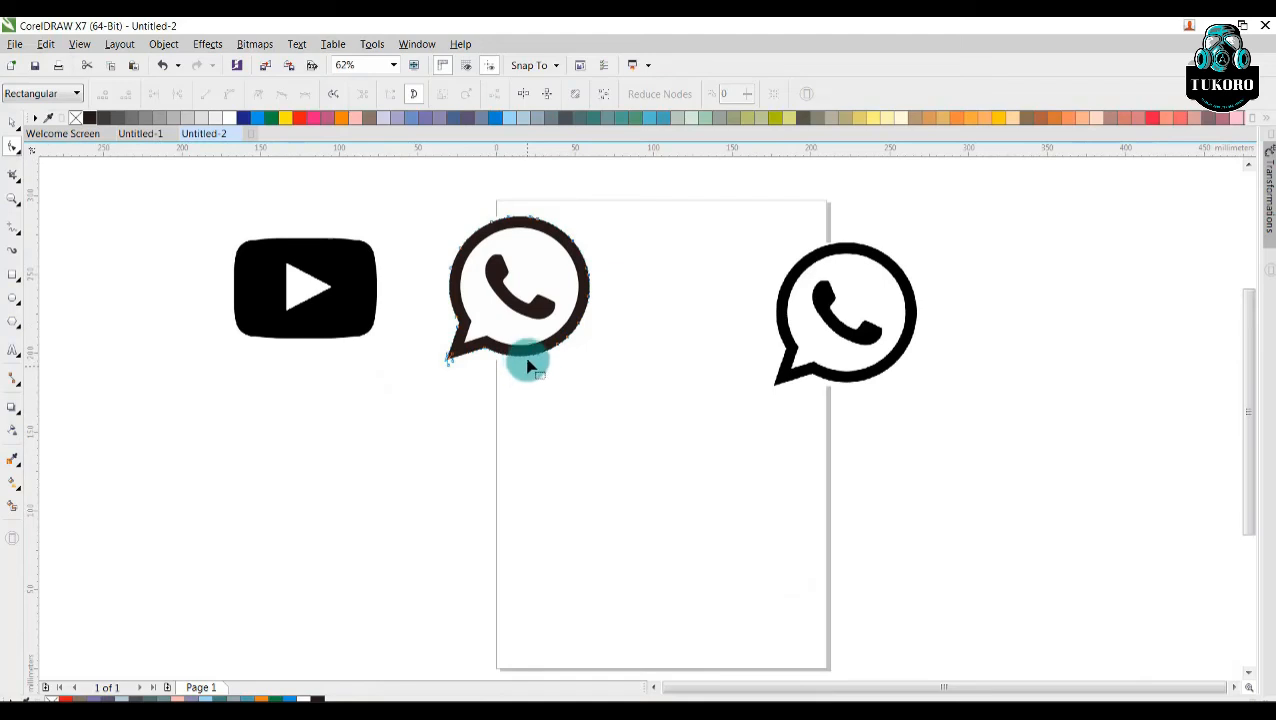
key("space")
left_click(763, 281)
left_click(825, 300)
left_click_drag(851, 315, 997, 300)
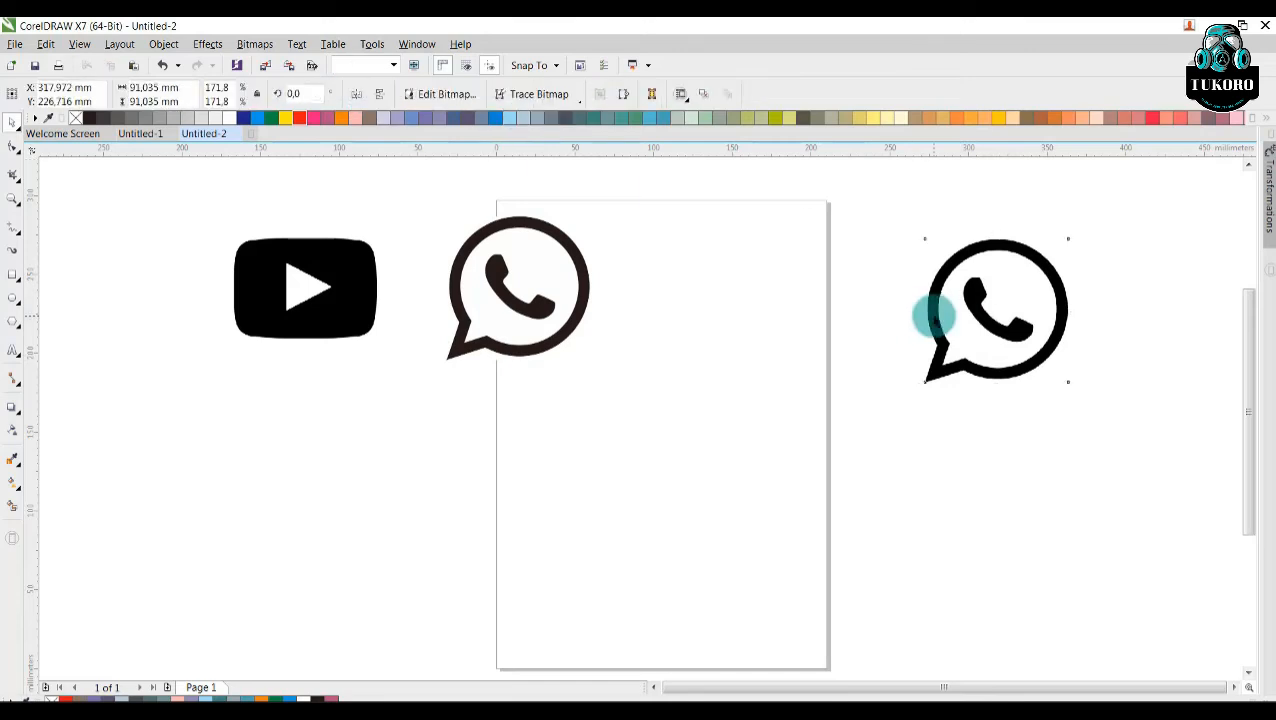
Step: Outline-trace the WhatsApp bitmap as a Logo, keeping the original image, and move the trace to about X 146 mm, Y 243 mm
left_click(577, 99)
mouse_move(578, 149)
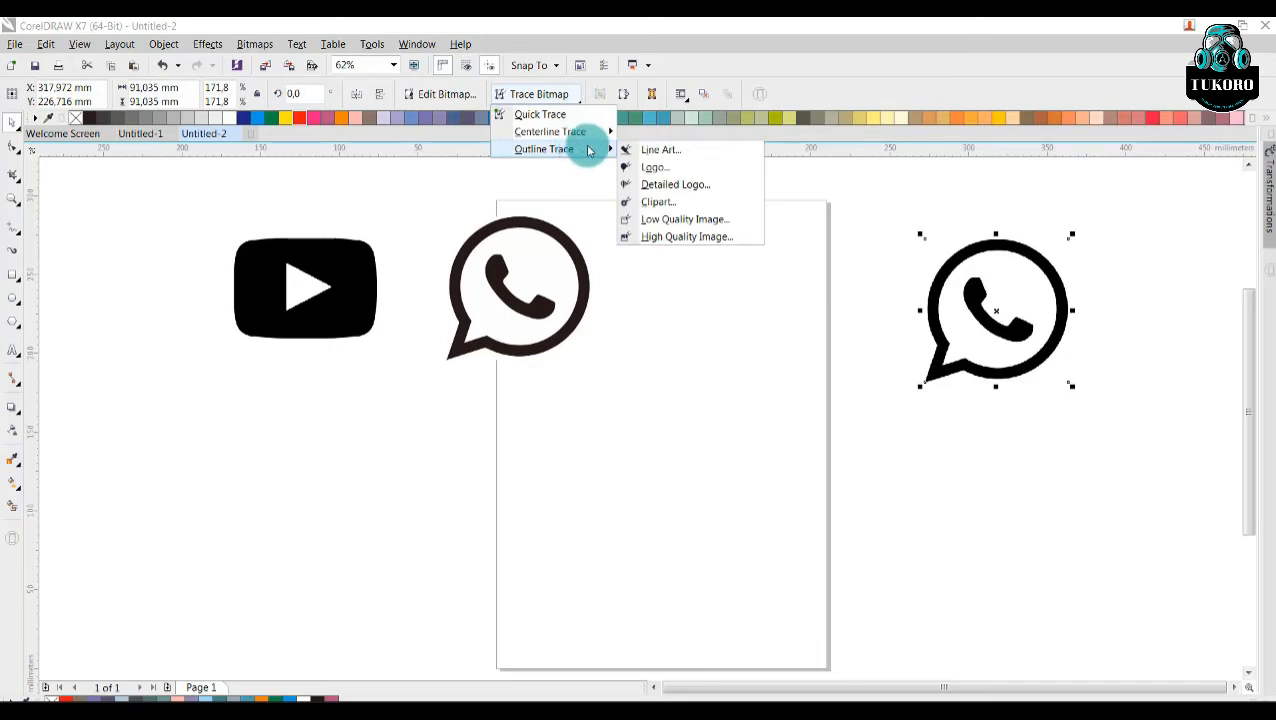
left_click(654, 167)
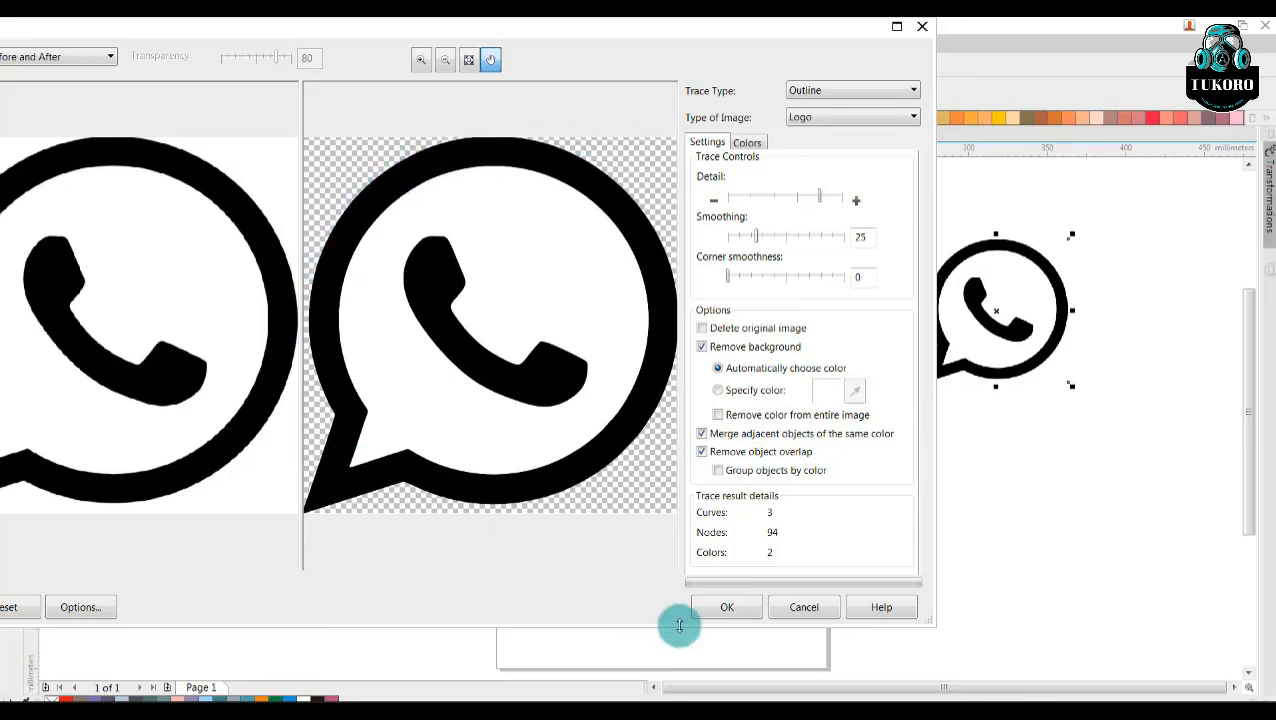
left_click(727, 612)
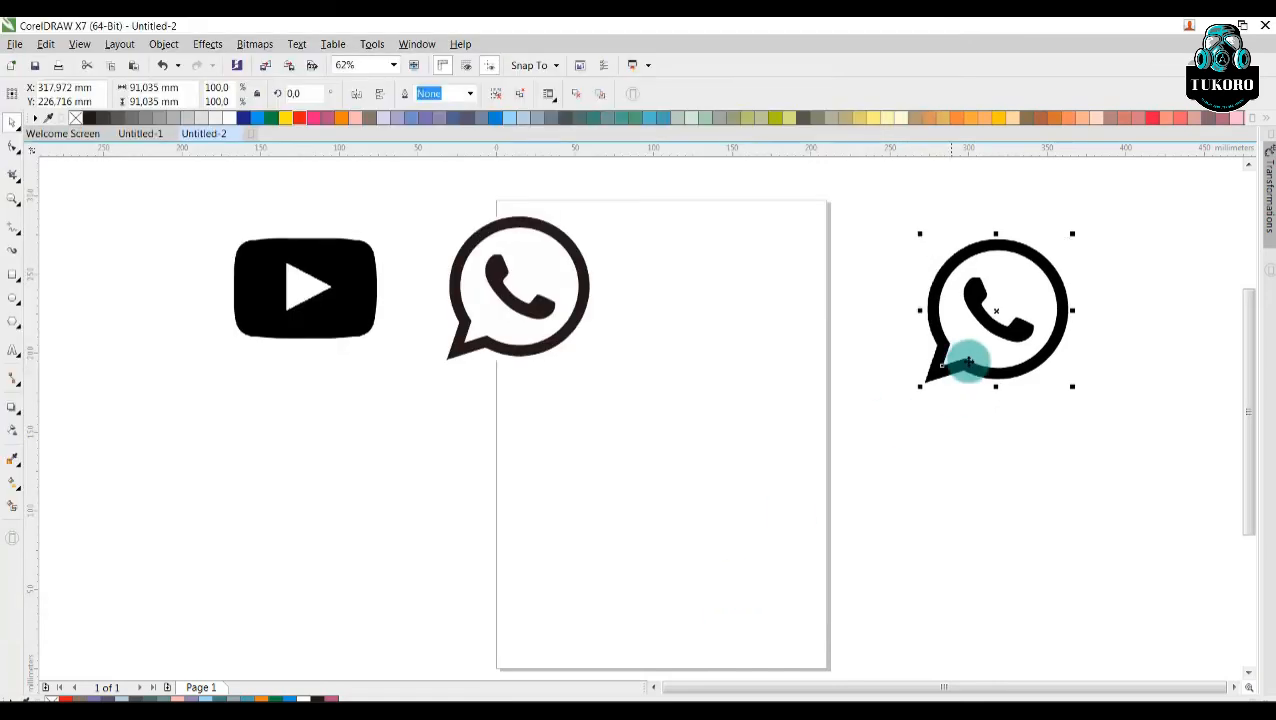
mouse_move(977, 308)
left_mouse_down()
mouse_move(753, 307)
mouse_move(705, 282)
left_mouse_up()
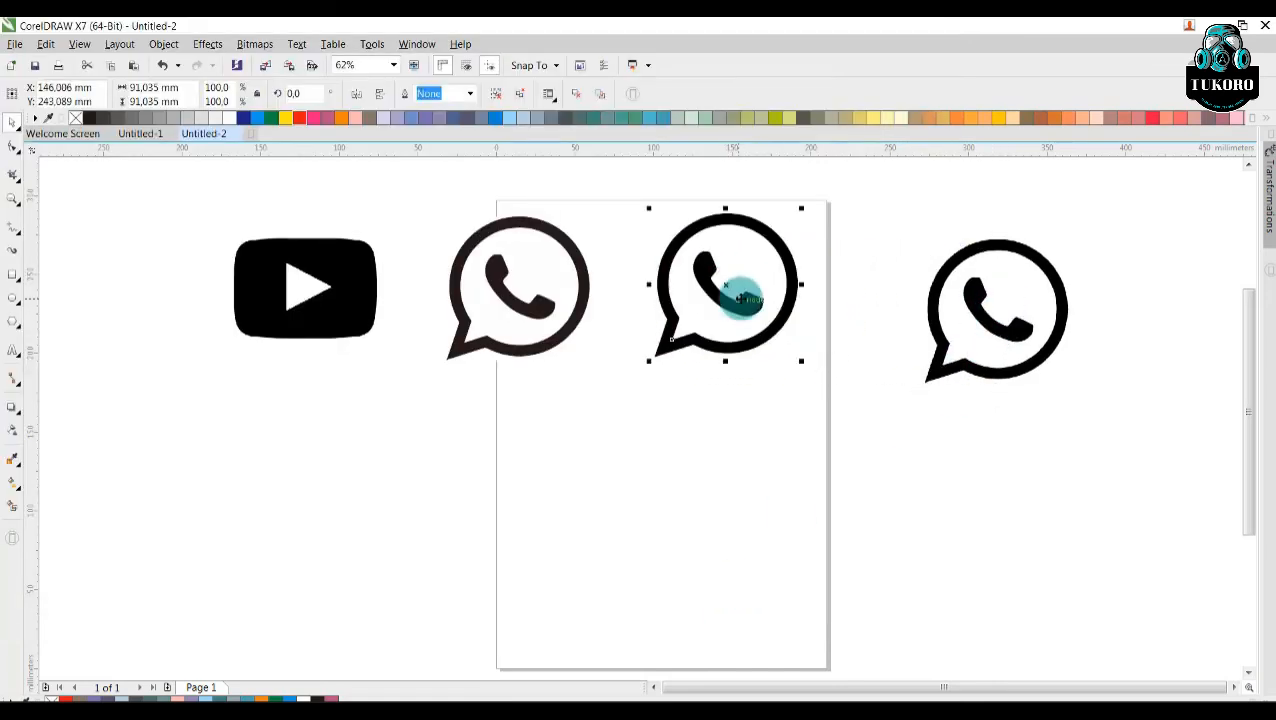
Step: Fill all objects of both the new and the older traced WhatsApp icons with red
left_click(303, 119)
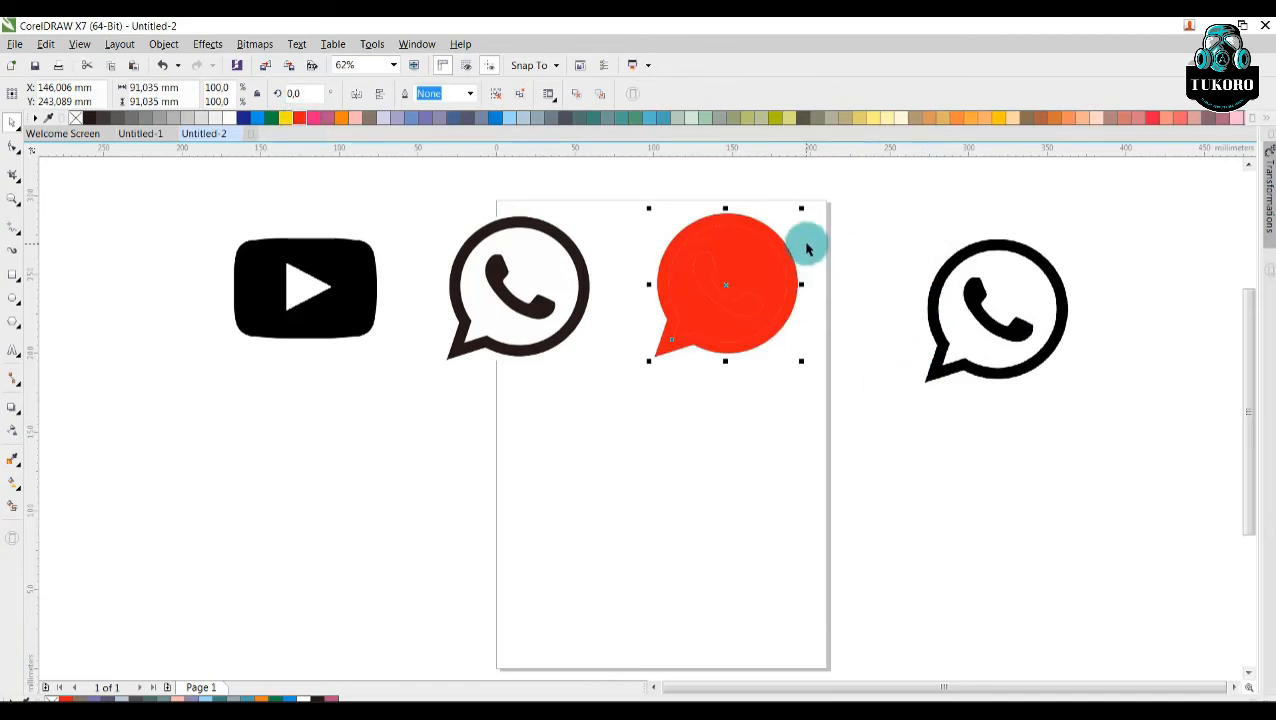
left_click_drag(636, 178, 420, 415)
left_click(301, 121)
left_click(645, 470)
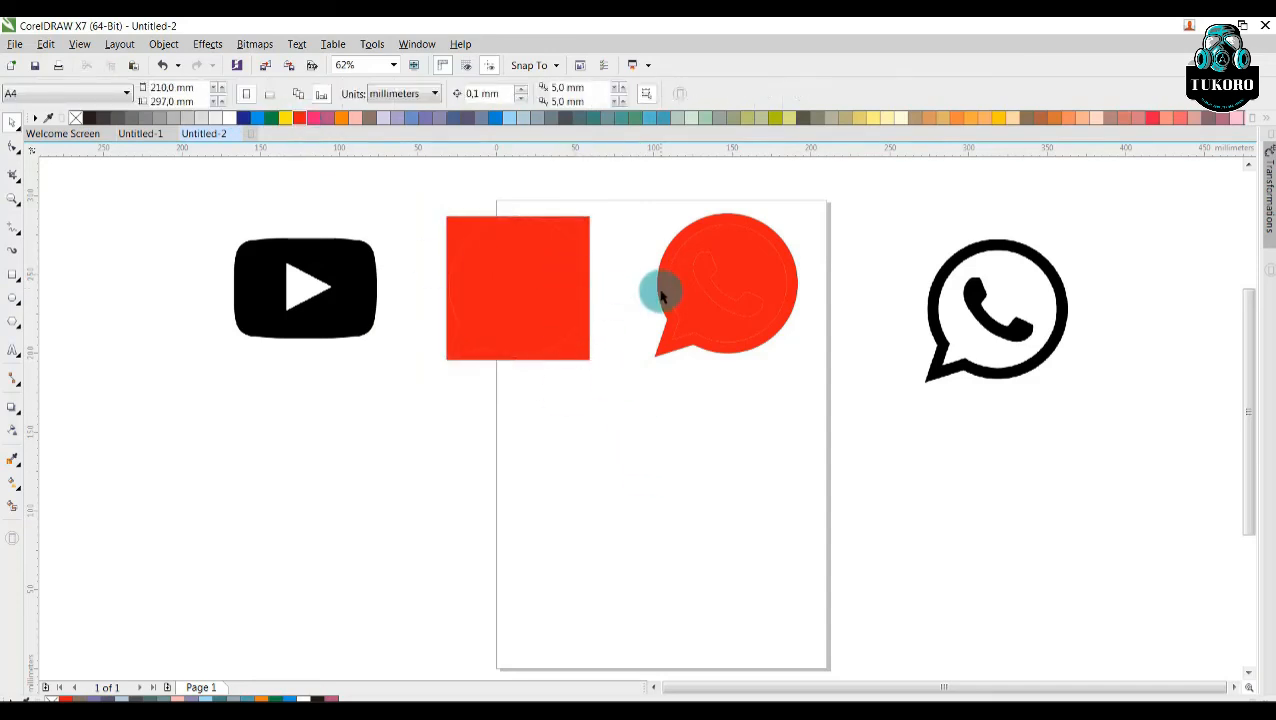
Step: Ungroup all objects of the new red WhatsApp trace and delete its inner bubble shape
scroll(760, 288, "up", 2)
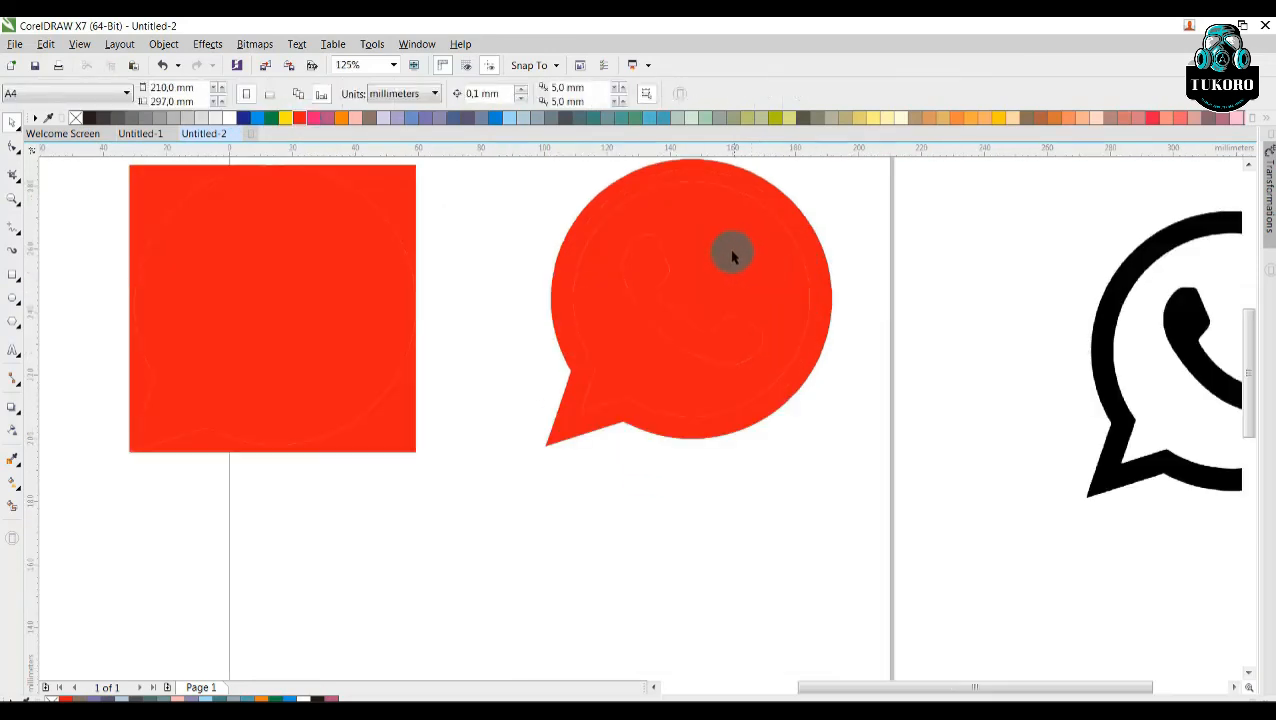
left_click(732, 255)
right_click(731, 253)
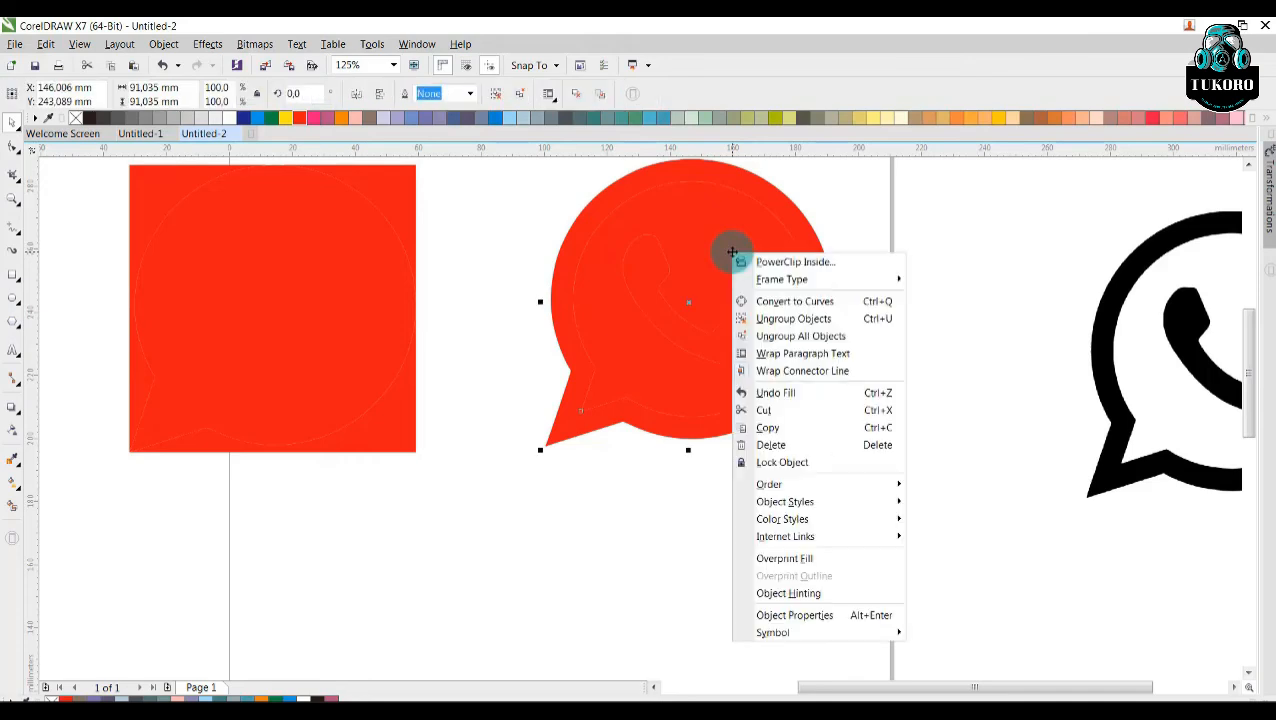
left_click(789, 340)
left_click(749, 251)
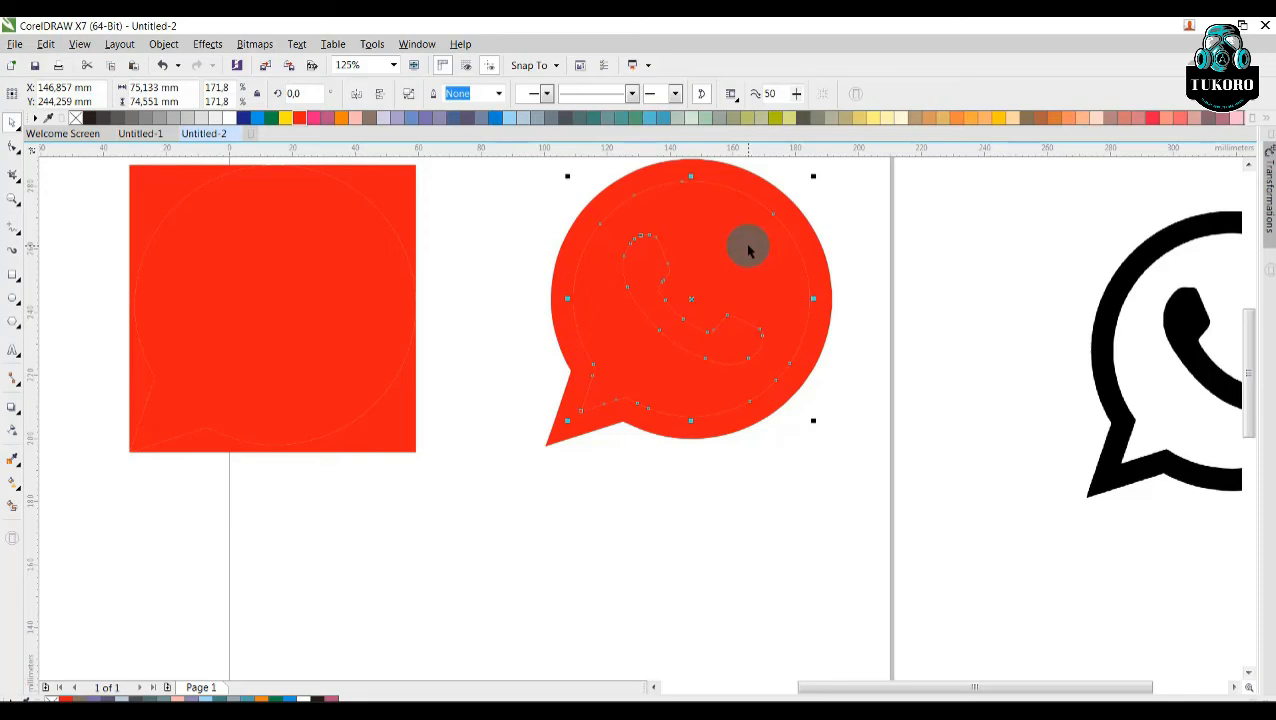
key("Delete")
Step: Move the remaining ring and handset of the new red trace together to about X 191 mm, Y 251 mm
scroll(718, 413, "down", 2)
left_click_drag(812, 240, 585, 525)
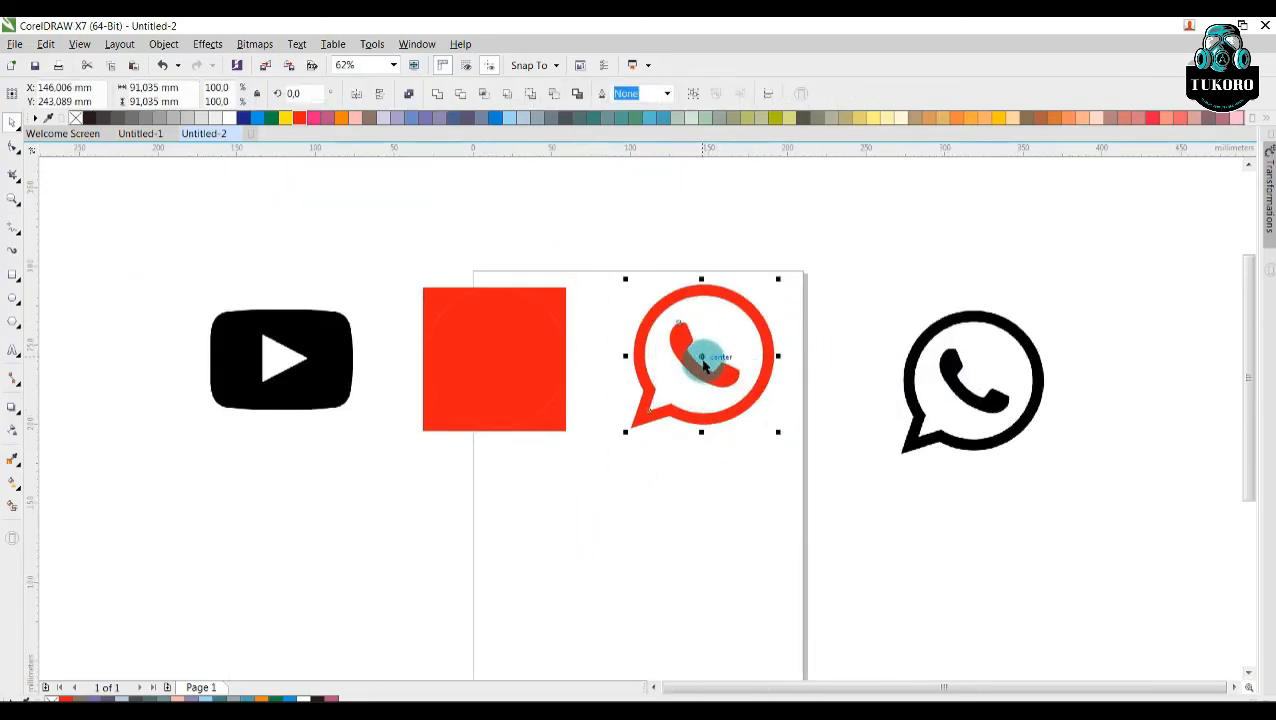
left_click_drag(703, 366, 775, 338)
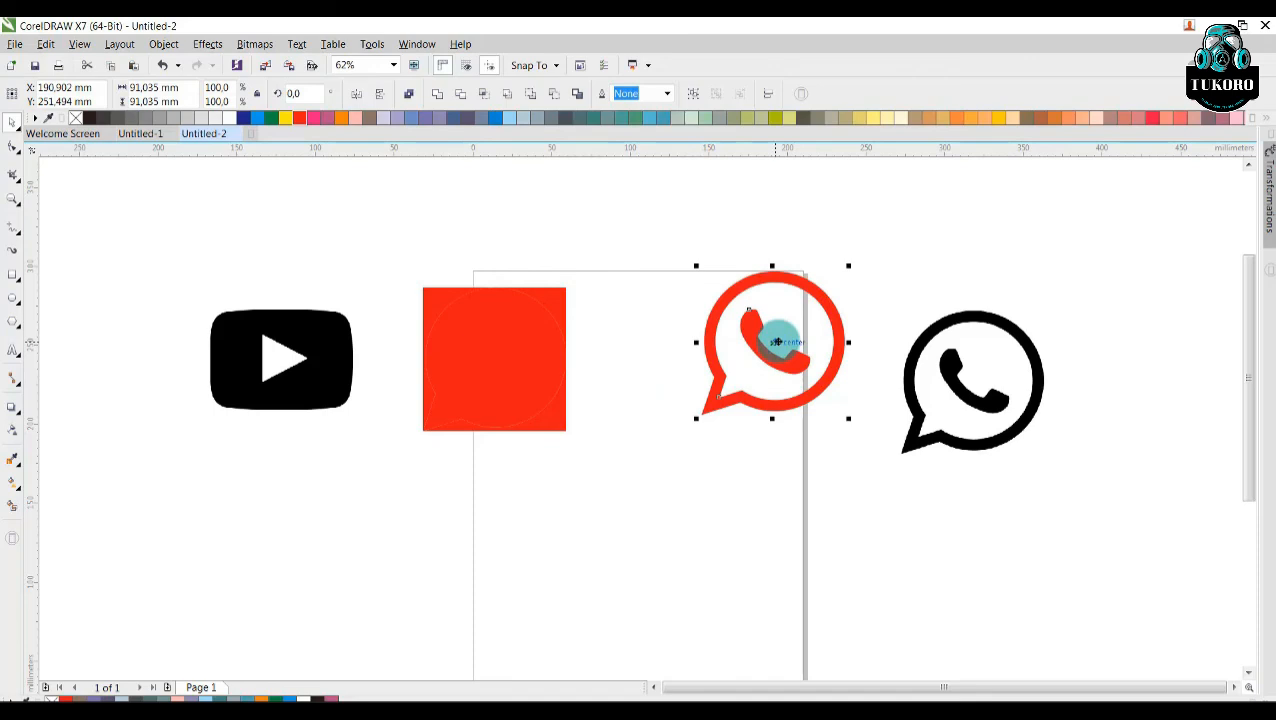
left_click(676, 345)
Step: Delete the background corner pieces surrounding the older red WhatsApp trace, leaving only the speech-bubble shape
scroll(466, 352, "up", 2)
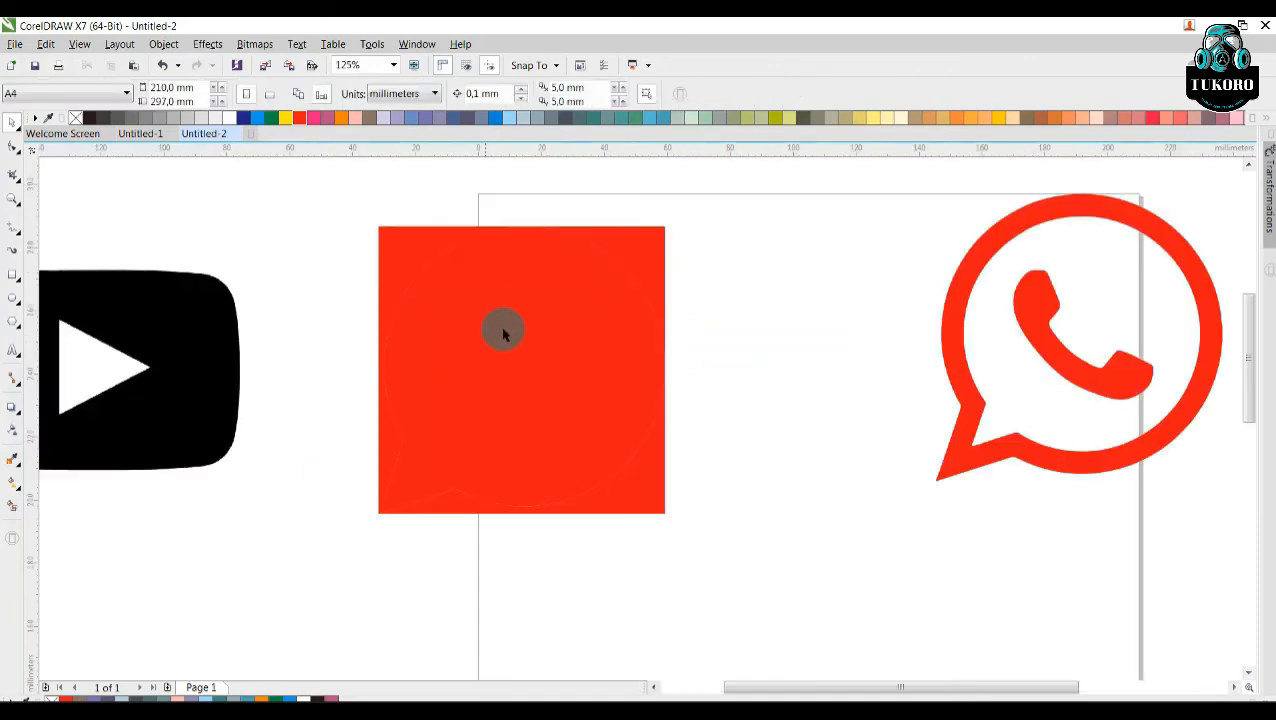
left_click(563, 252)
left_click(690, 232)
left_click(638, 242)
left_click(465, 118)
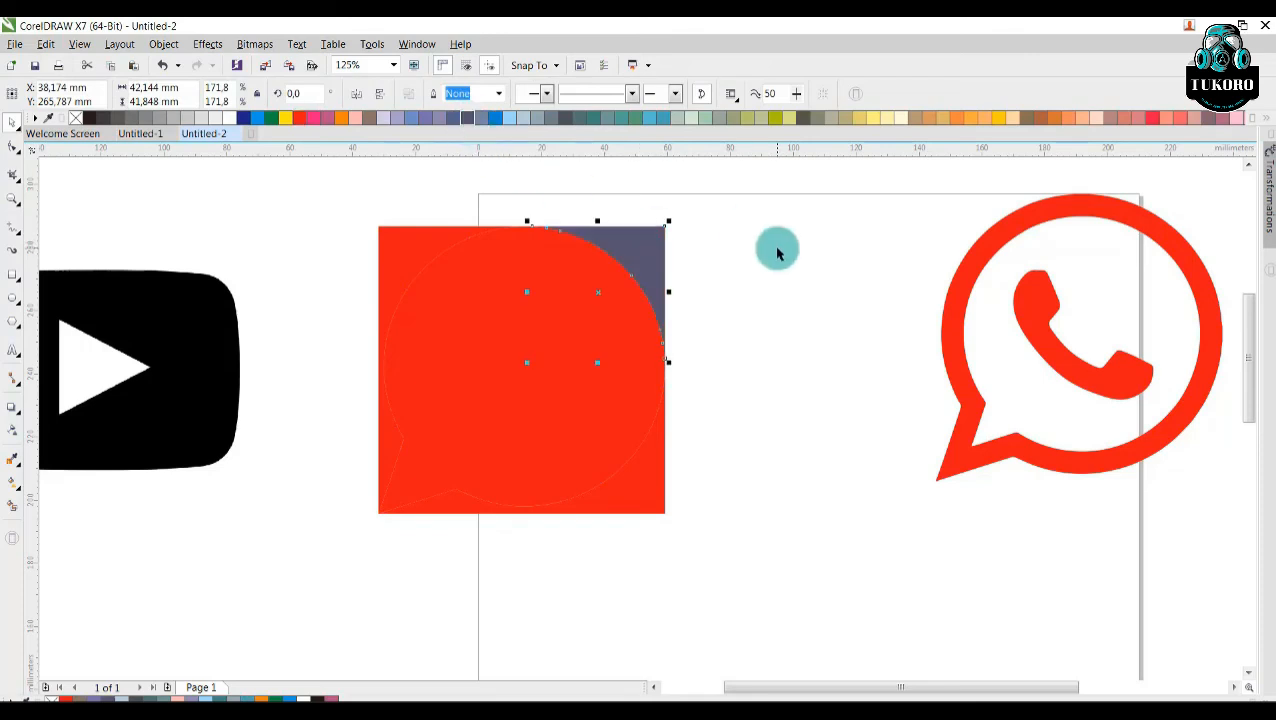
key("Delete")
left_click(632, 494)
key("Delete")
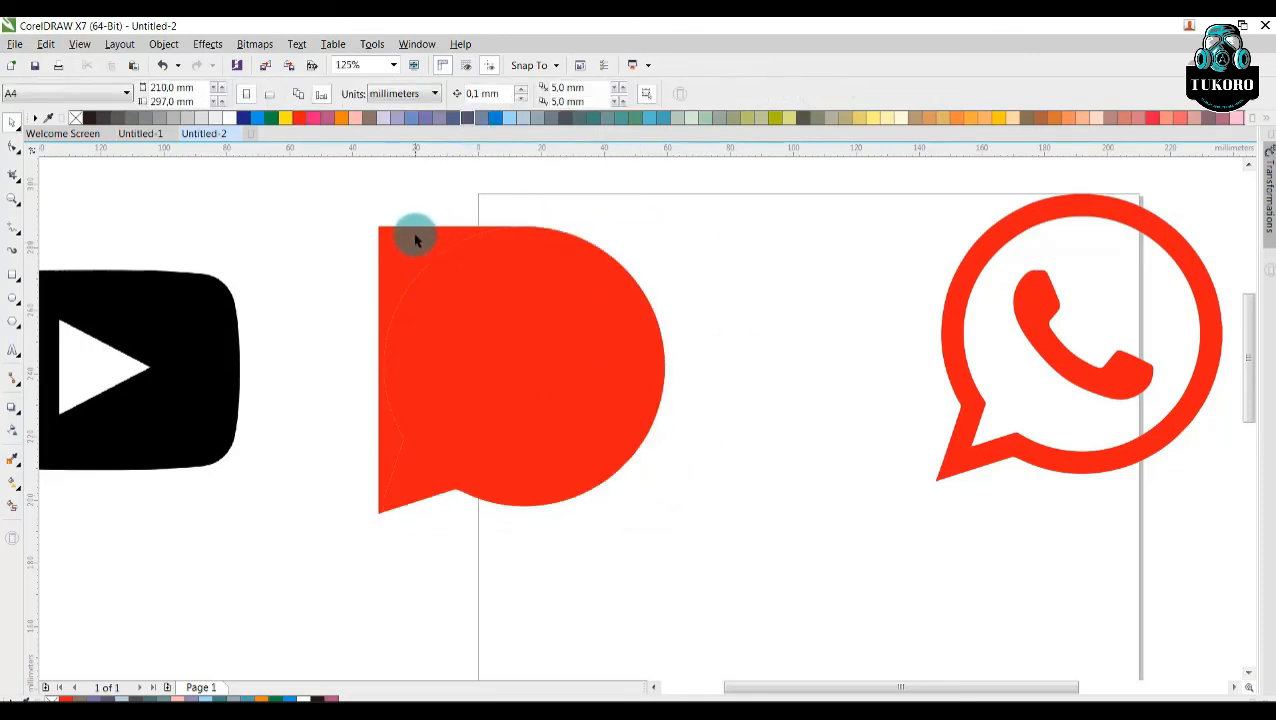
left_click(416, 238)
key("Delete")
Step: Fill the inner bubble of the older red WhatsApp trace with white and keep it in place
left_click(507, 330)
left_click(238, 134)
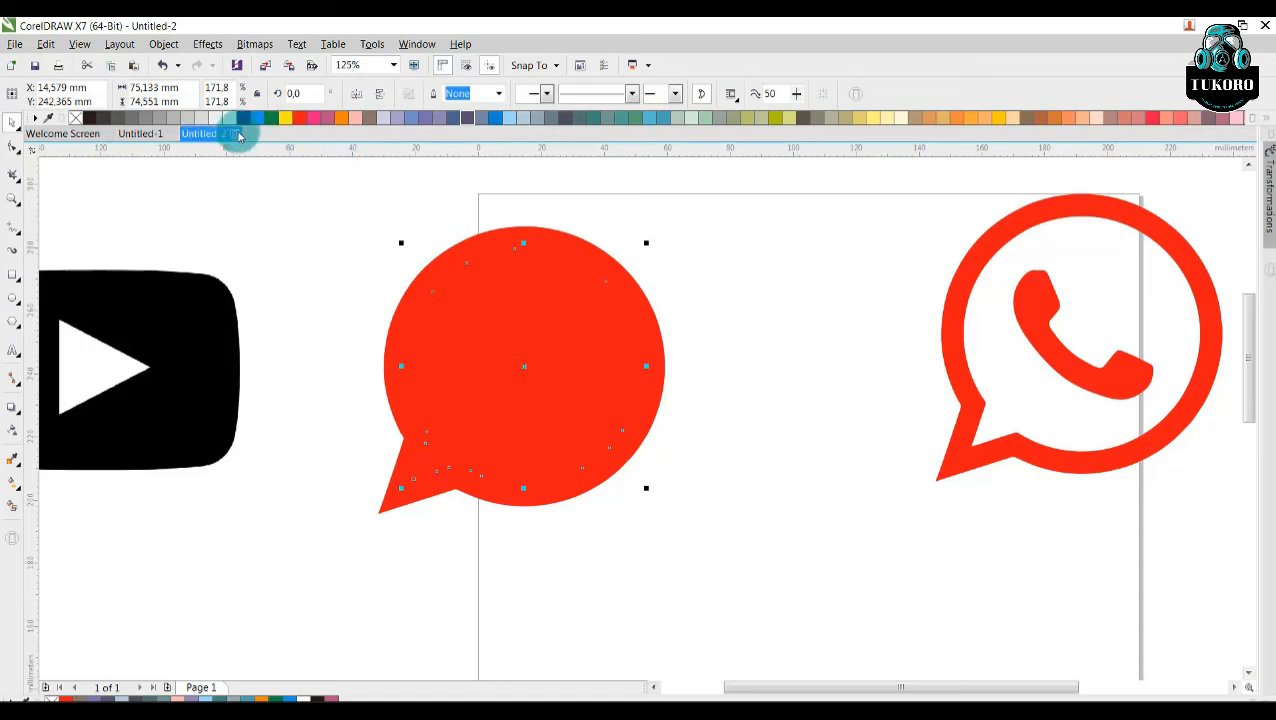
left_click(233, 119)
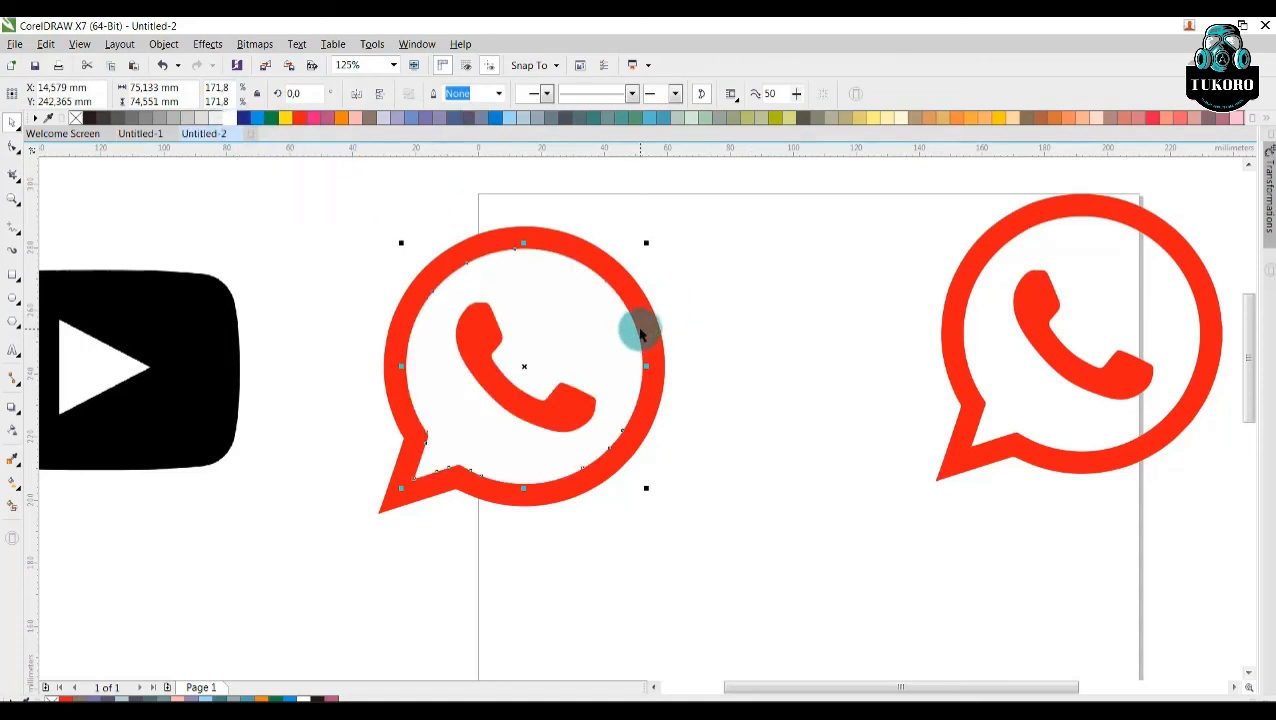
key("Delete")
key("ctrl+z")
left_click(710, 272)
Step: Move the YouTube bitmap away from the WhatsApp icons to about X -201 mm, Y 272 mm
scroll(526, 327, "down", 2)
left_click(313, 395)
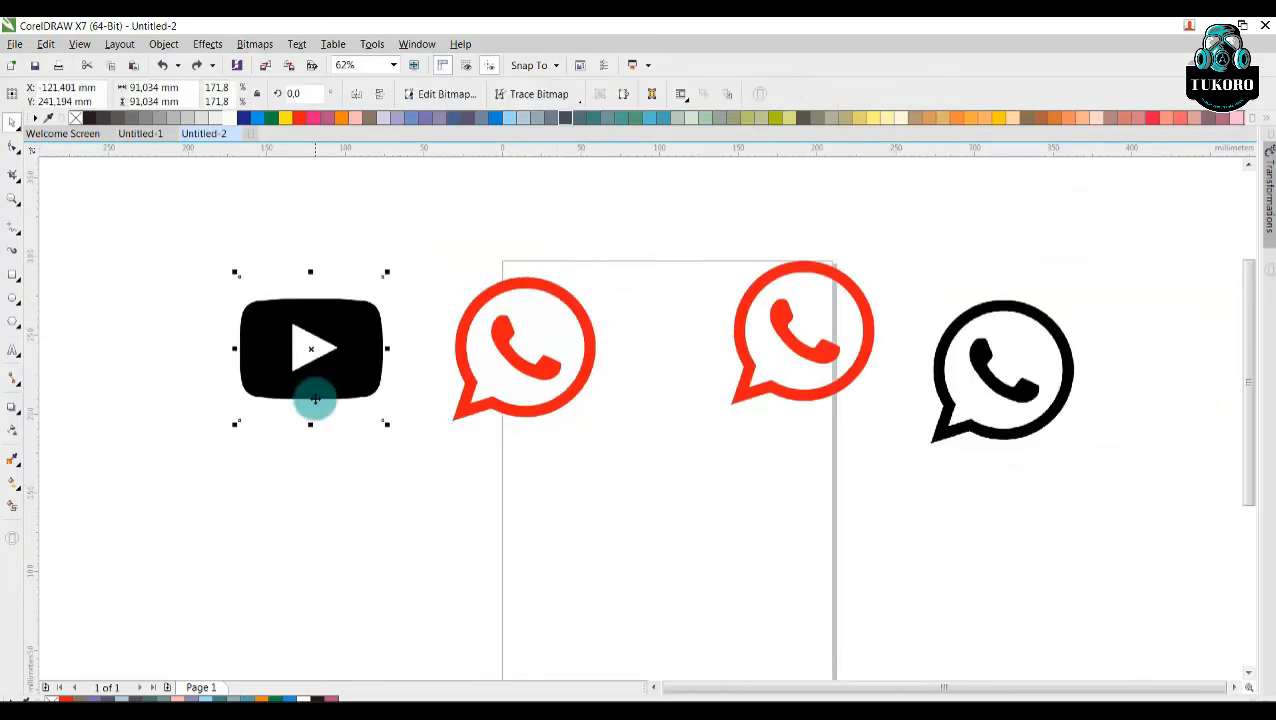
left_click_drag(359, 378, 235, 328)
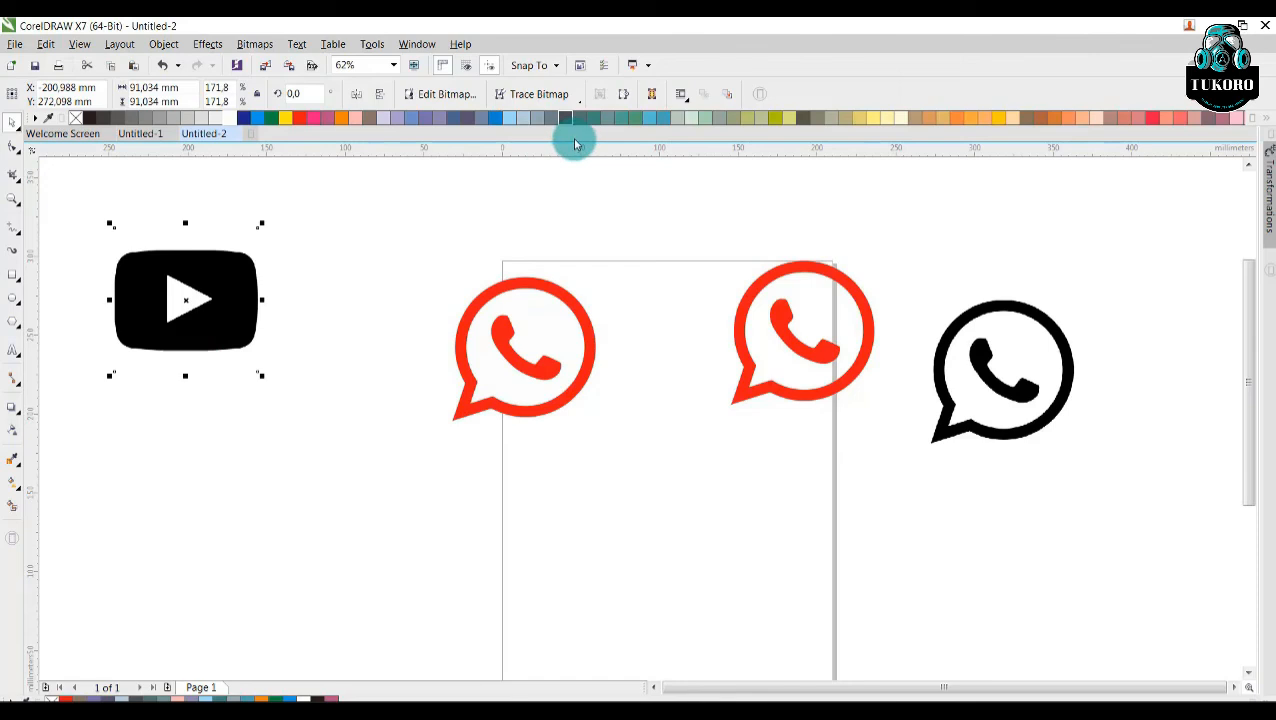
Step: Outline-trace the YouTube bitmap as a Logo, keeping the original image, and move the trace to about X -90 mm, Y 277 mm
left_click(578, 95)
mouse_move(591, 154)
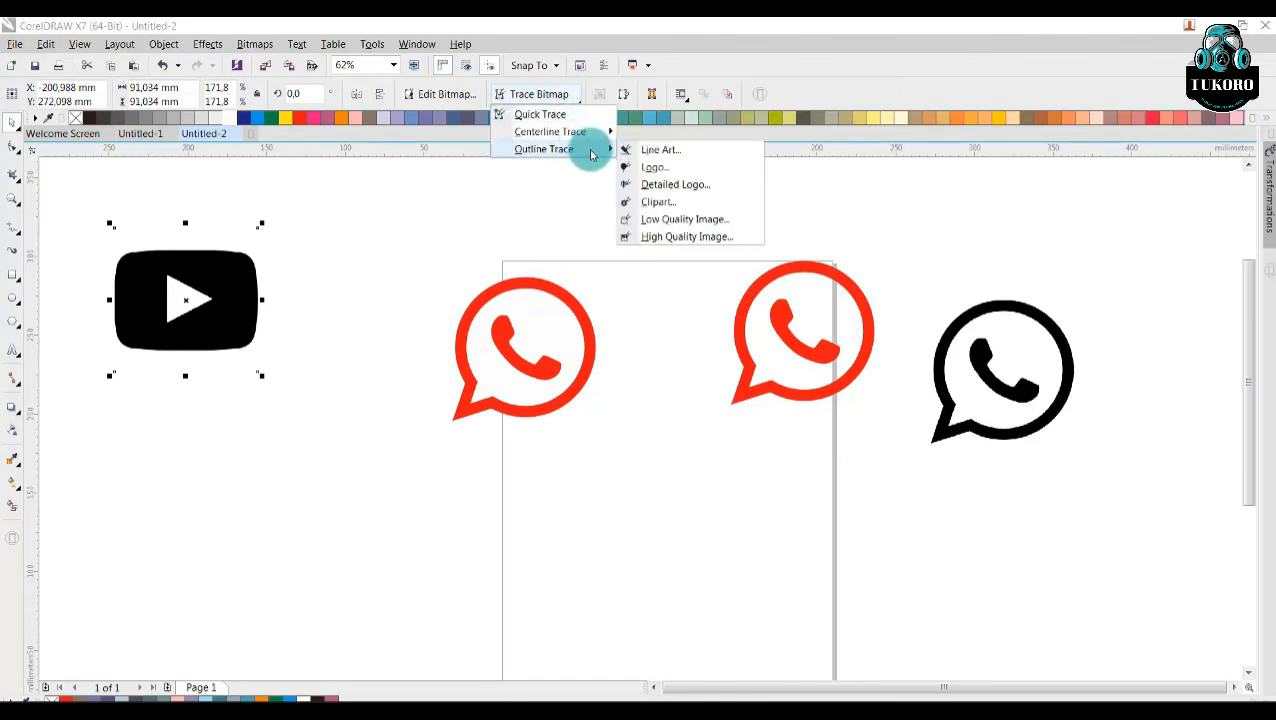
left_click(652, 167)
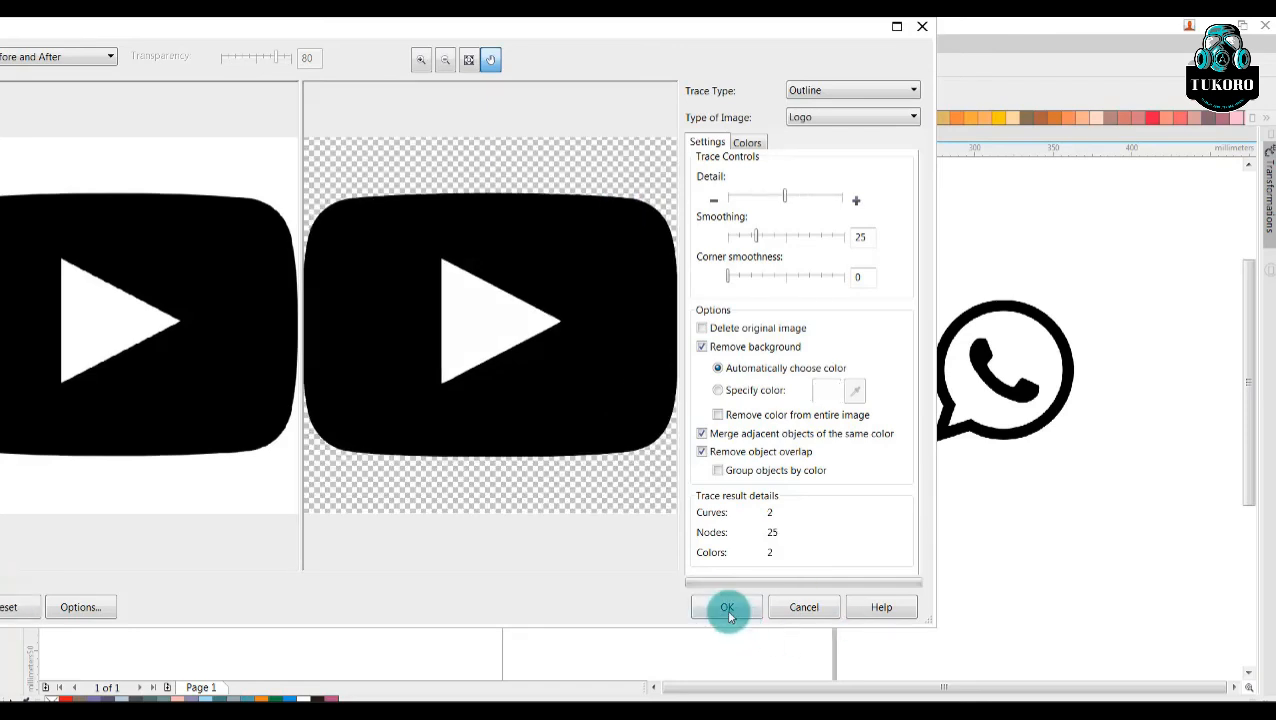
left_click(728, 608)
left_click_drag(177, 322, 345, 300)
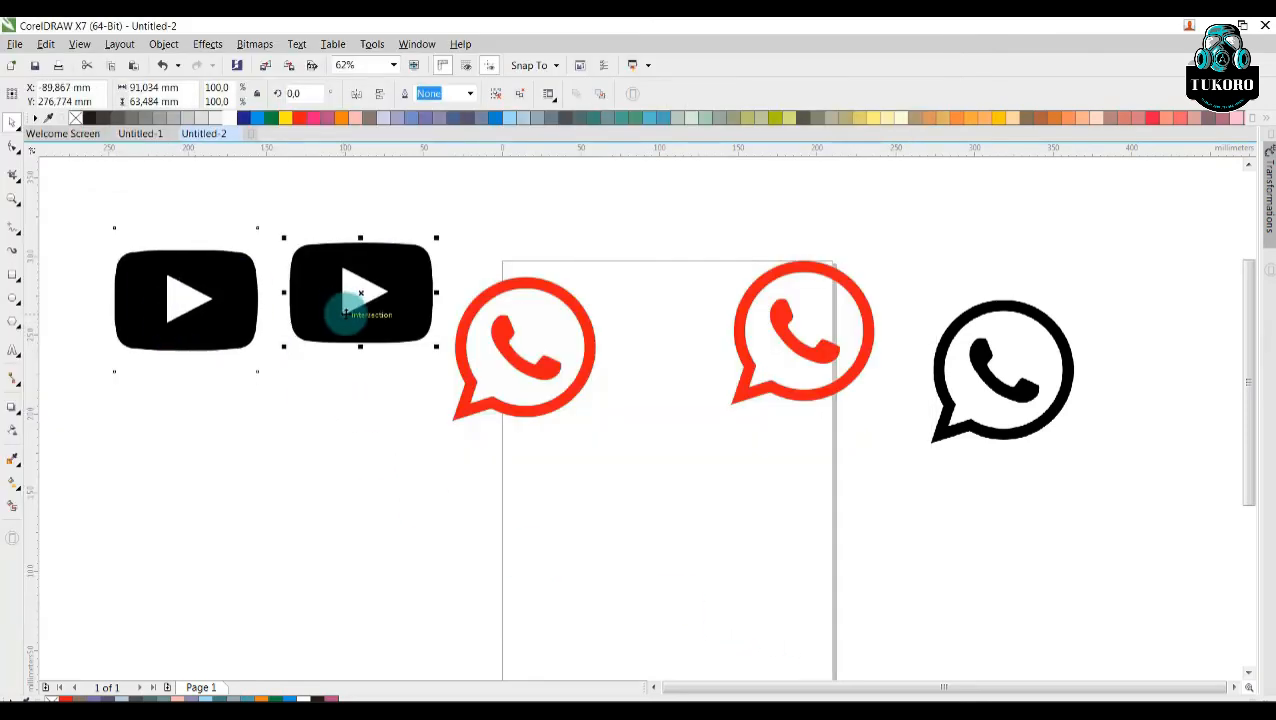
Step: Fill the whole traced YouTube icon with green and open its object commands
left_click(271, 118)
right_click(375, 263)
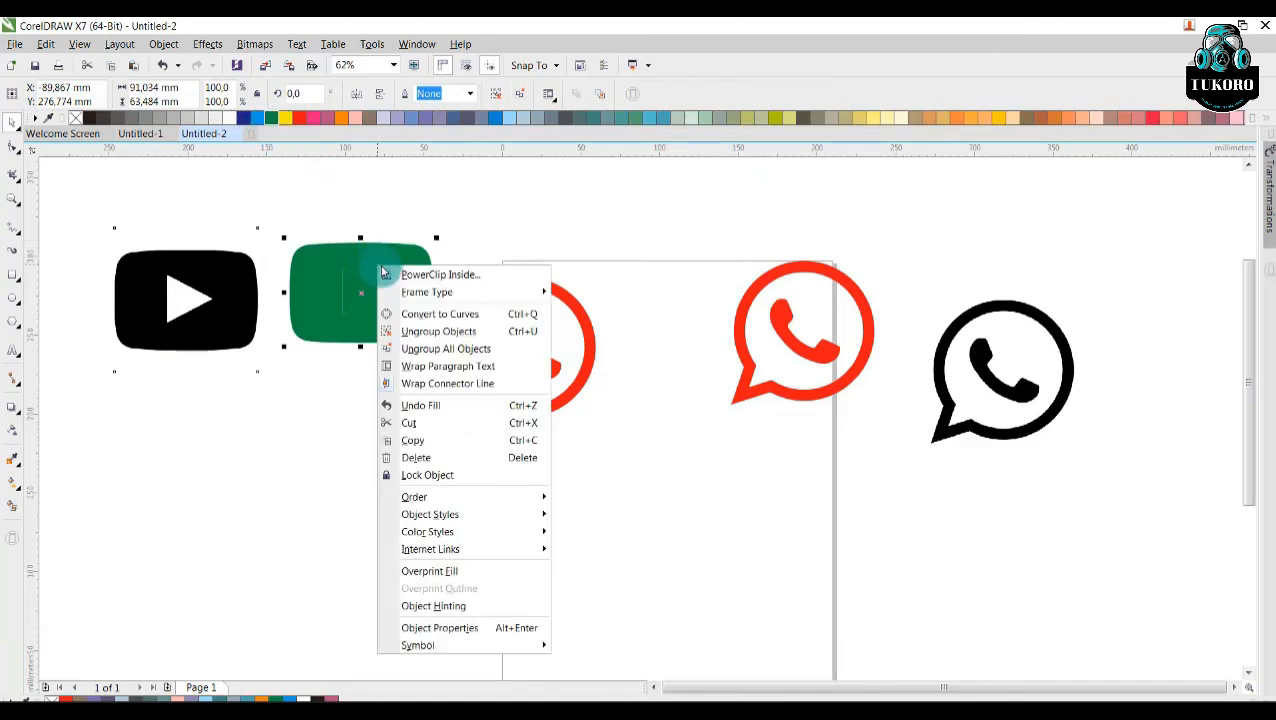